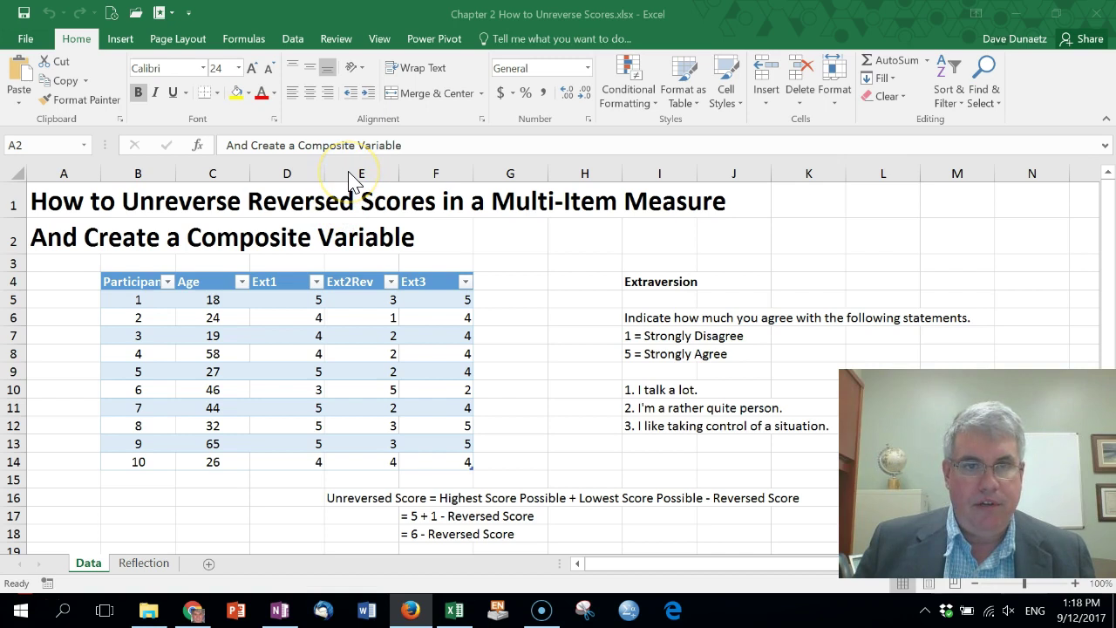
Step: Switch to the Excel workbook and insert a new column directly before the Ext2Rev column
{"action": "key", "text": "alt+Tab"}
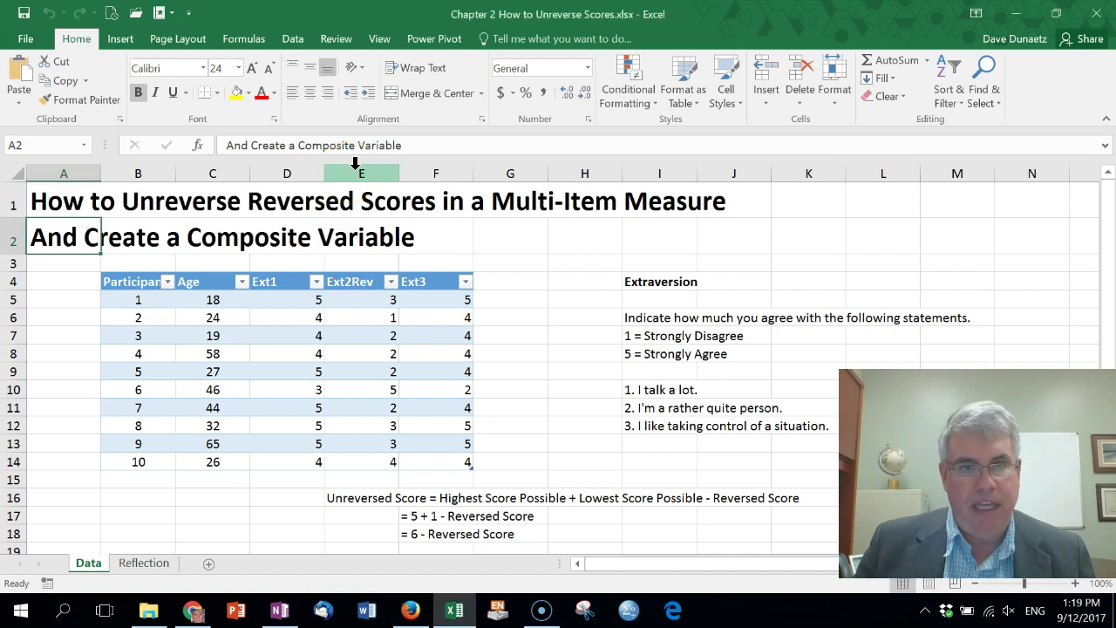
{"action": "left_click", "coordinate": [356, 166]}
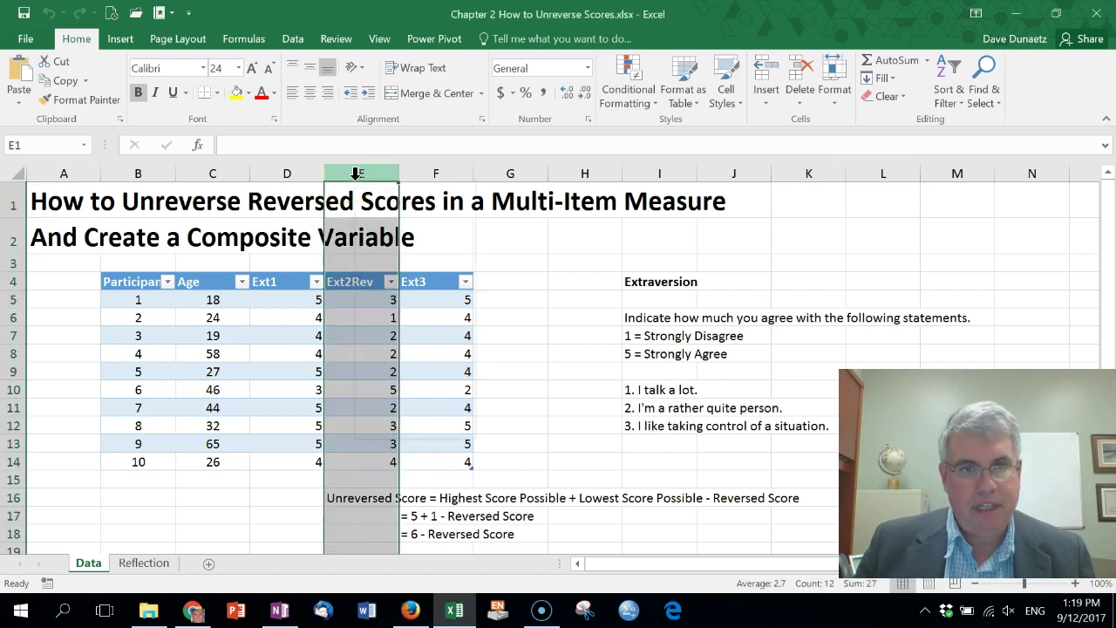
{"action": "right_click", "coordinate": [359, 172]}
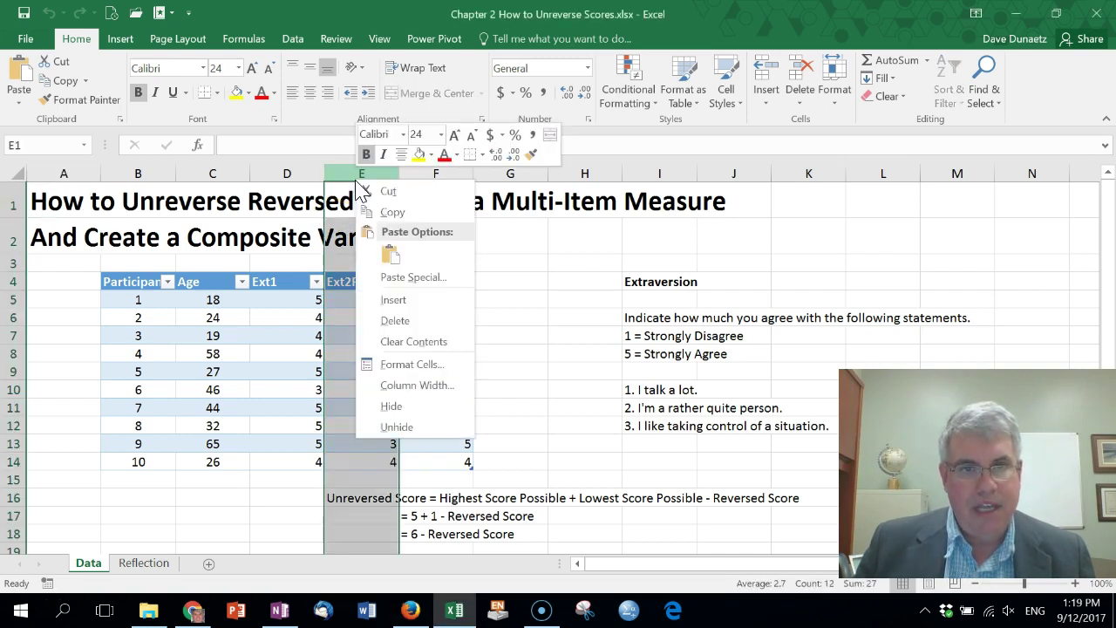
{"action": "left_click", "coordinate": [410, 305]}
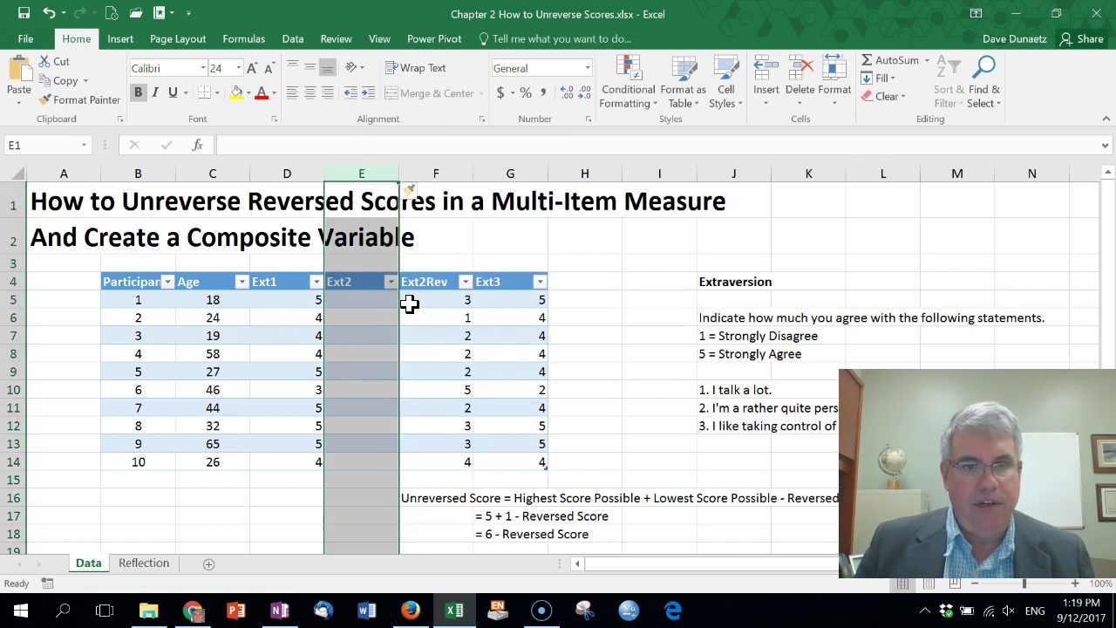
Step: Enter the formula =6-F5 in E5 and apply it to all cells of the Ext2 column
{"action": "left_click", "coordinate": [361, 299]}
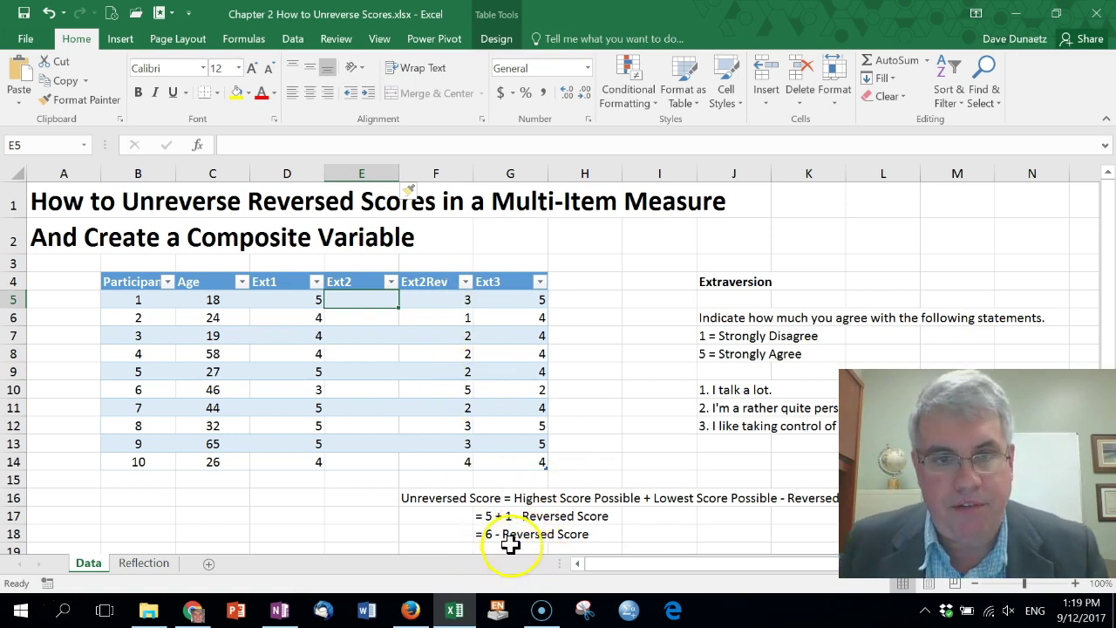
{"action": "left_click", "coordinate": [356, 299]}
{"action": "type", "text": "=6-"}
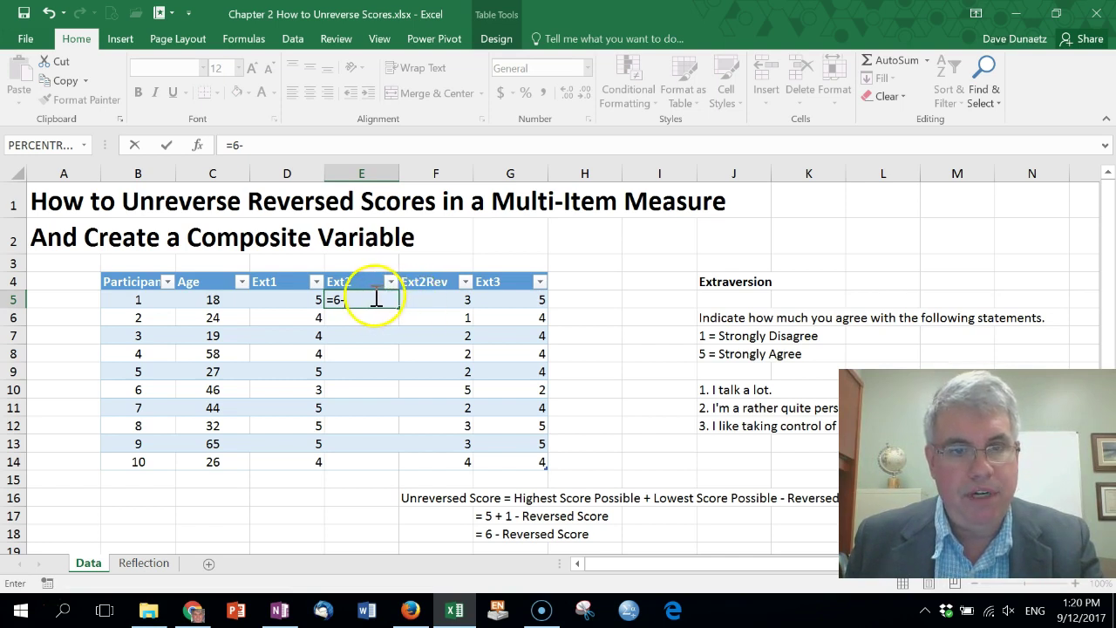
{"action": "type", "text": "f5"}
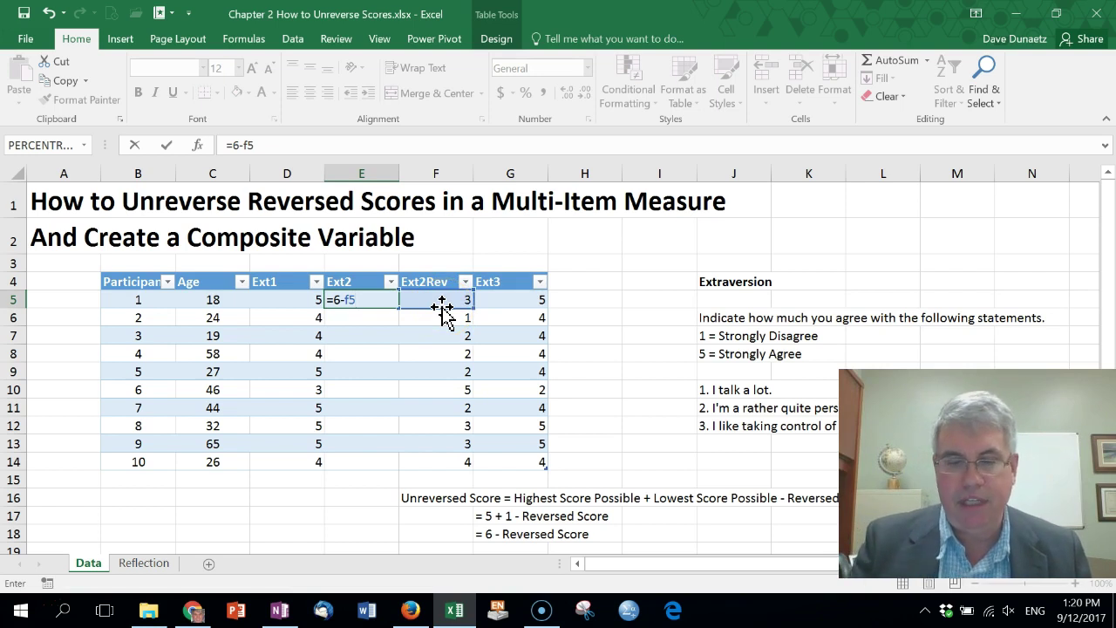
{"action": "key", "text": "Return"}
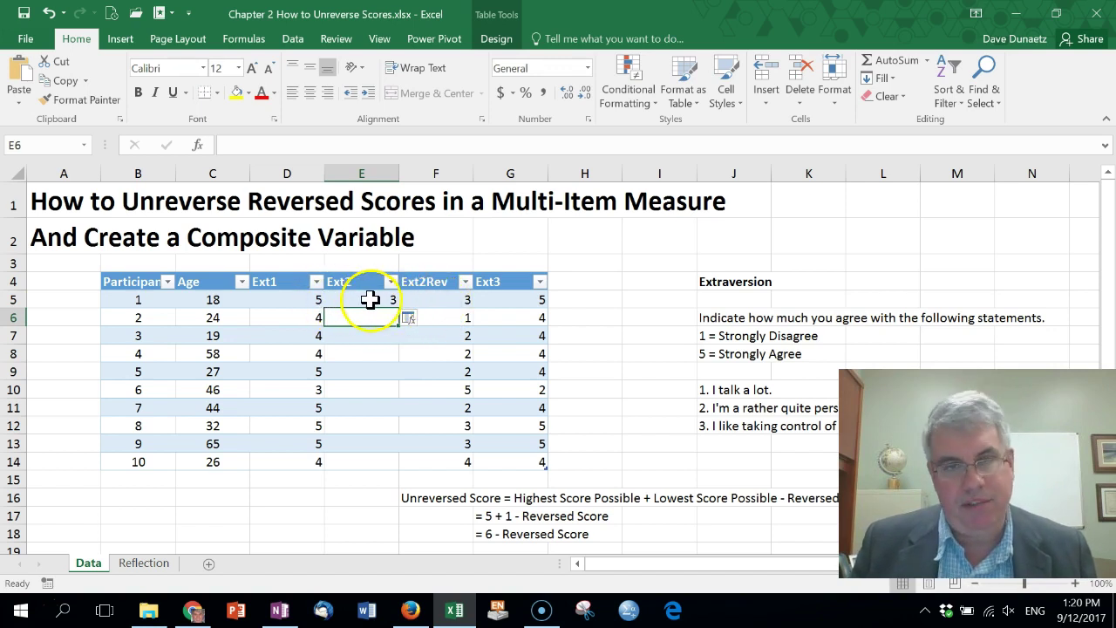
{"action": "left_click", "coordinate": [423, 319]}
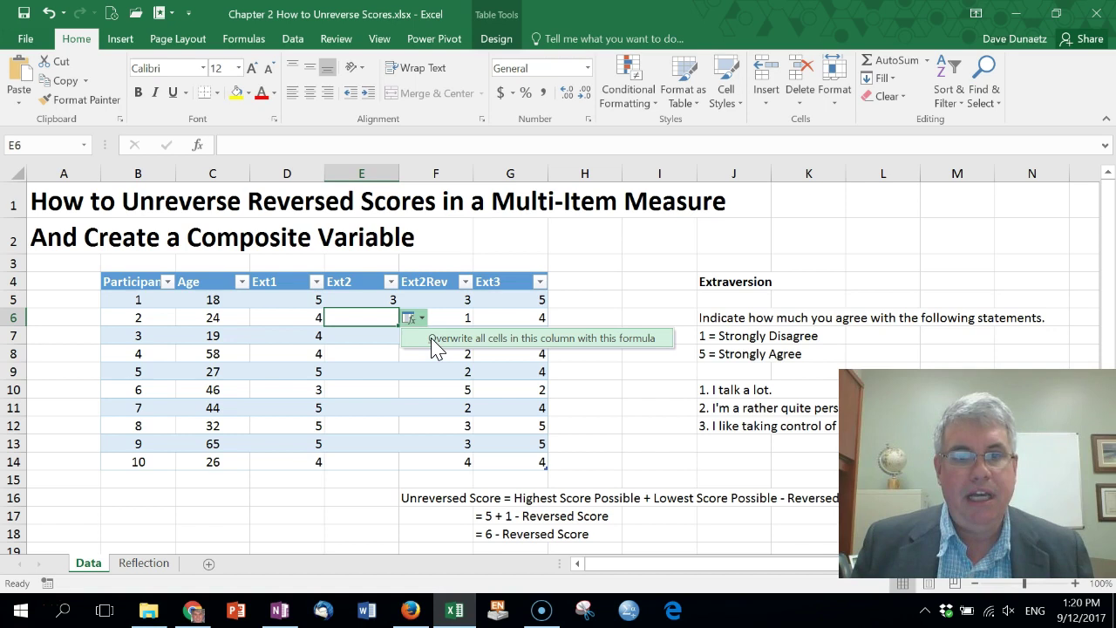
{"action": "left_click", "coordinate": [430, 338]}
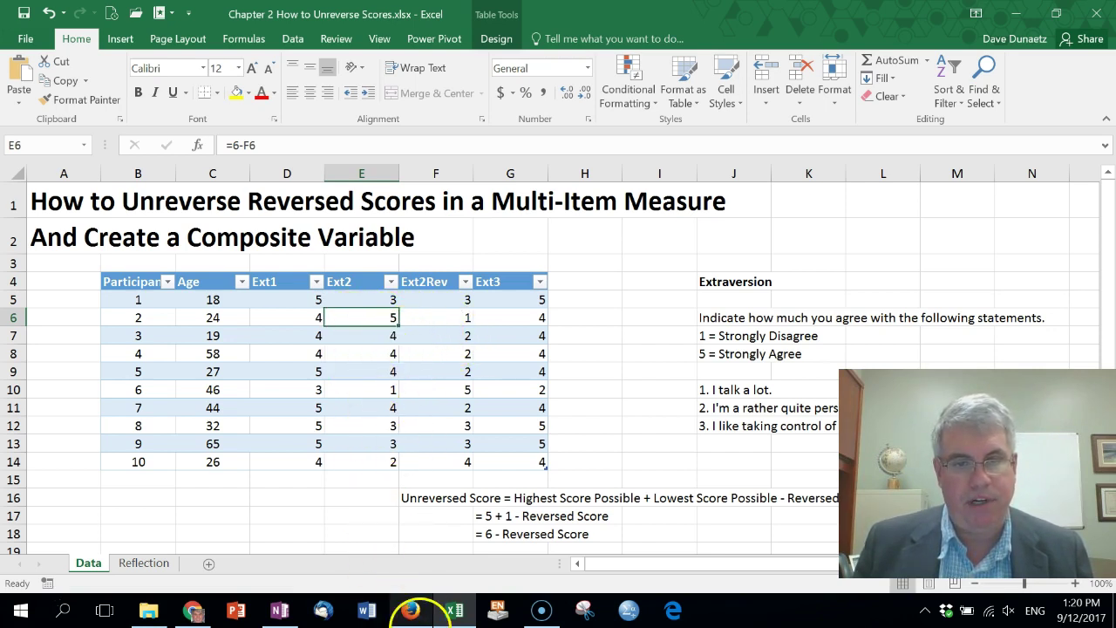
{"action": "left_click", "coordinate": [367, 499]}
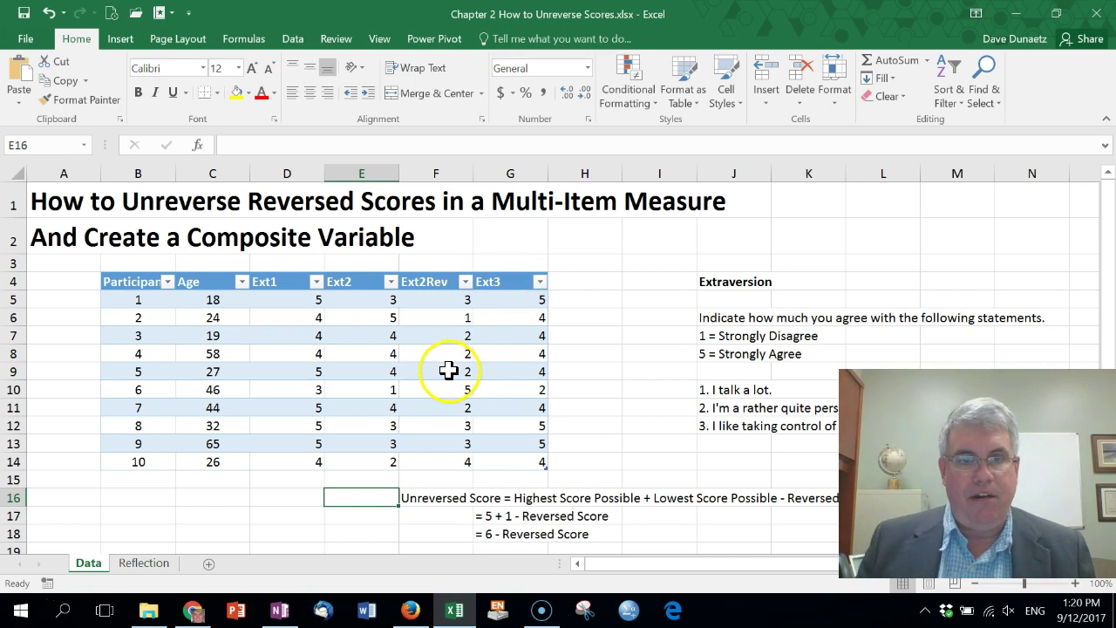
Step: Try to delete the Ext2Rev column and undo the deletion
{"action": "left_click", "coordinate": [435, 173]}
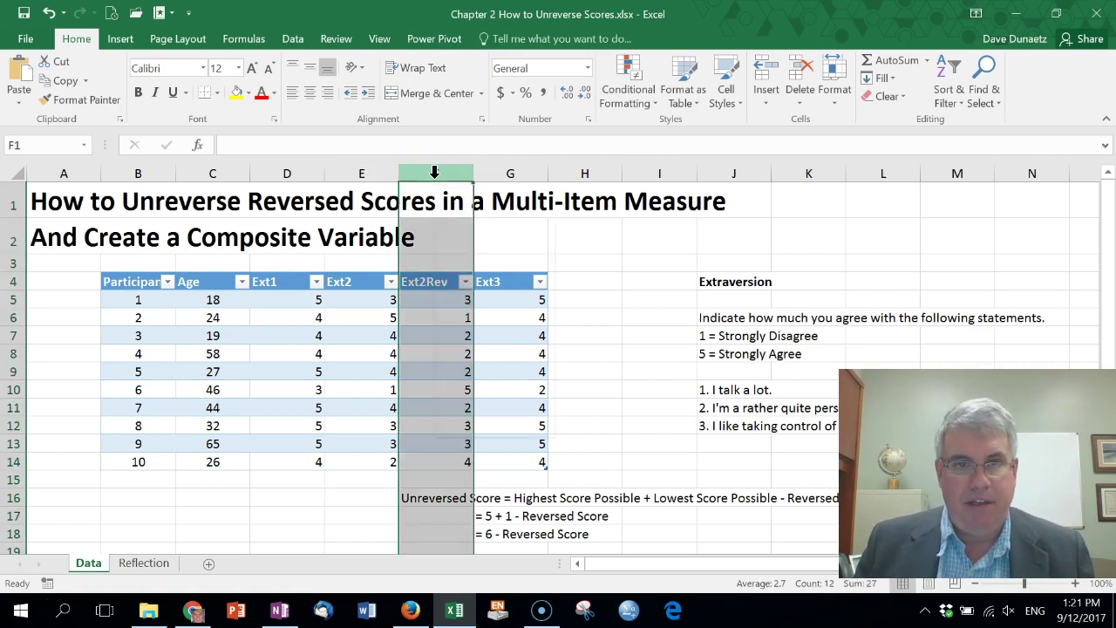
{"action": "right_click", "coordinate": [435, 173]}
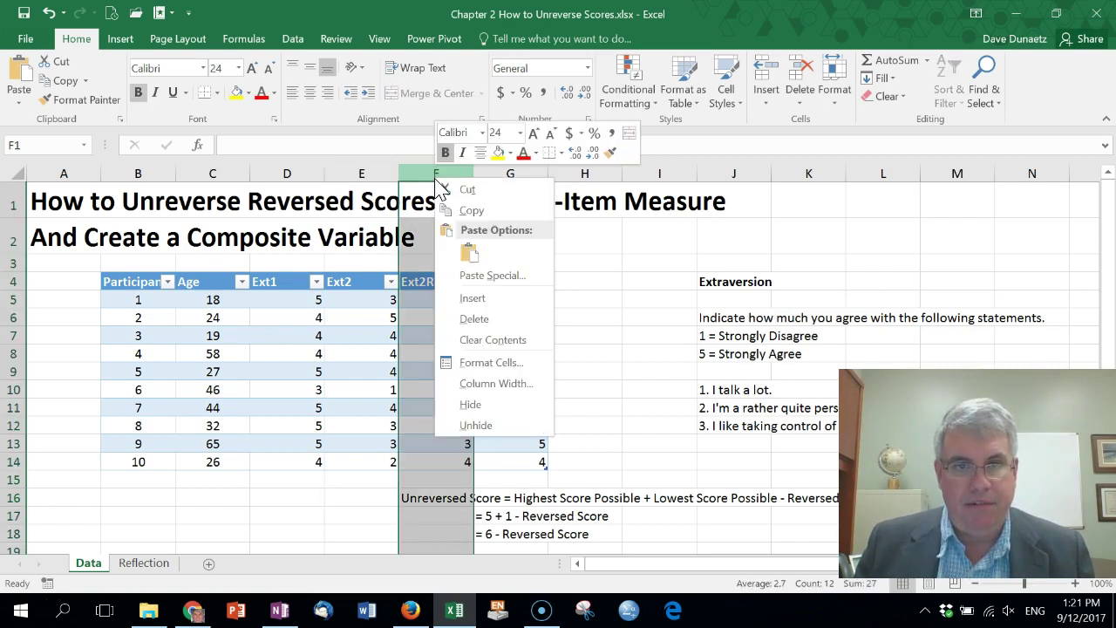
{"action": "left_click", "coordinate": [471, 320]}
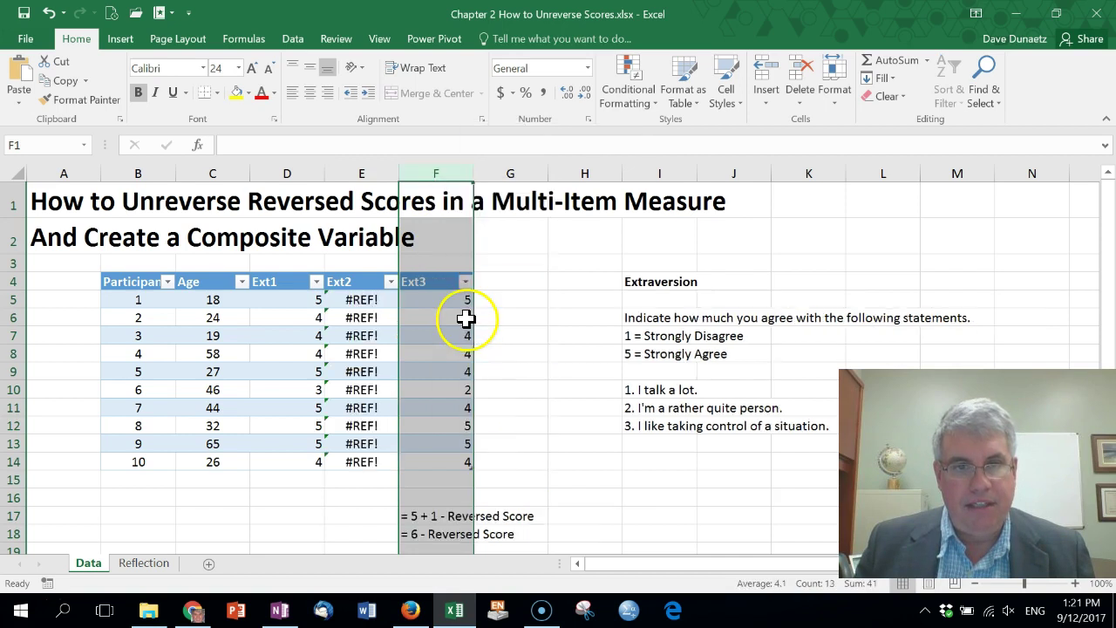
{"action": "left_click", "coordinate": [361, 302]}
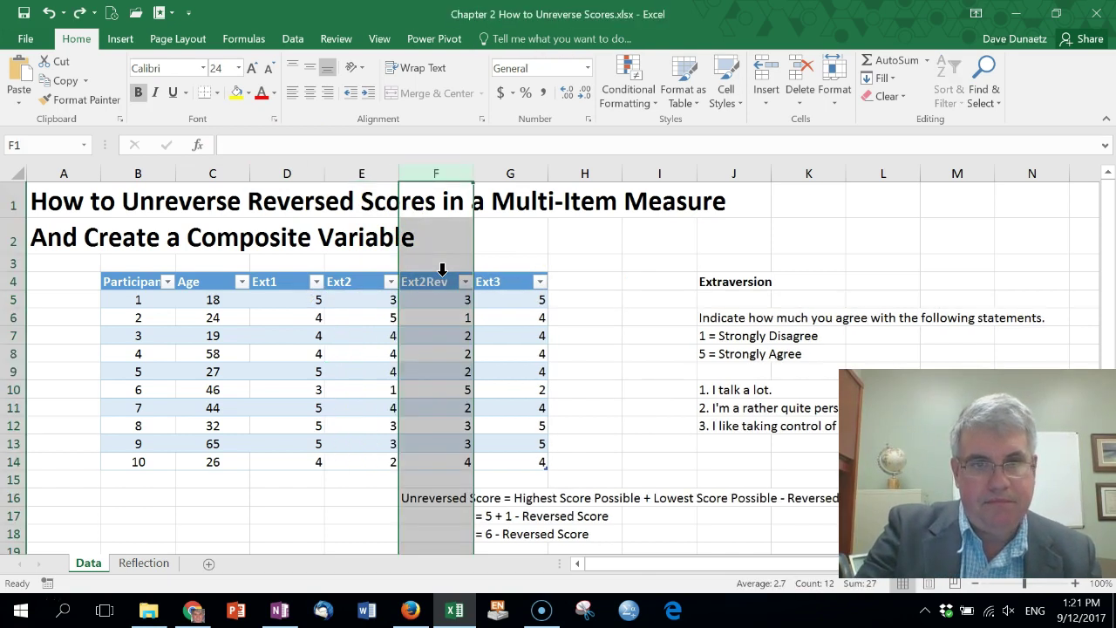
Step: Copy the Ext2 scores in E5:E14 and paste them over themselves as values, replacing the formulas
{"action": "left_click", "coordinate": [362, 305]}
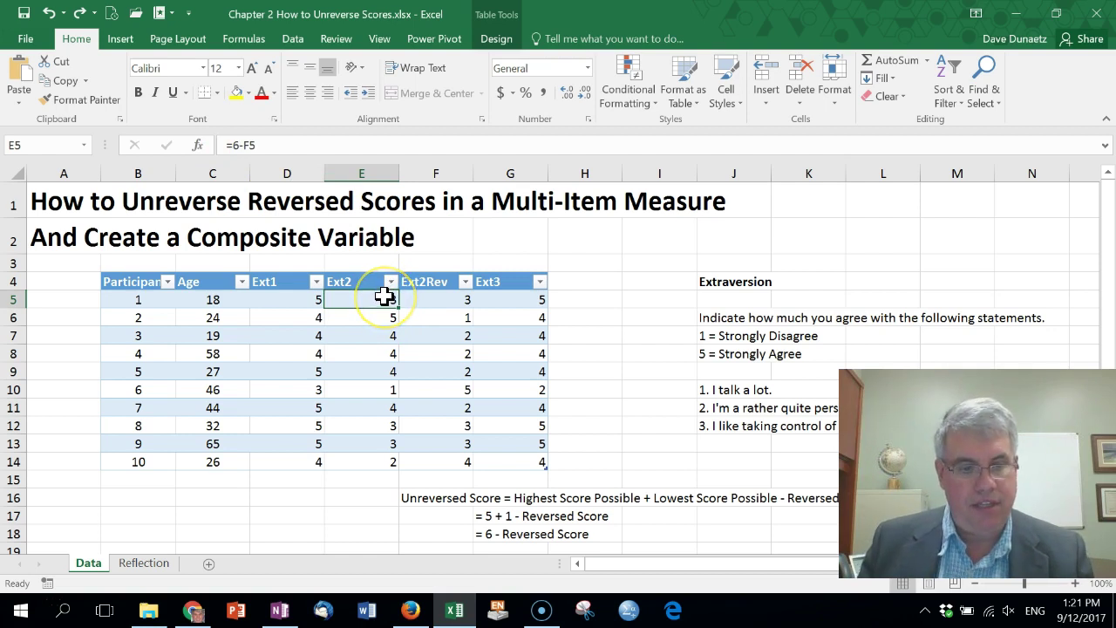
{"action": "key", "text": "shift+Down"}
{"action": "key", "text": "shift+Down"}
{"action": "key", "text": "shift+Down"}
{"action": "key", "text": "shift+Down"}
{"action": "key", "text": "shift+Down"}
{"action": "key", "text": "shift+Down"}
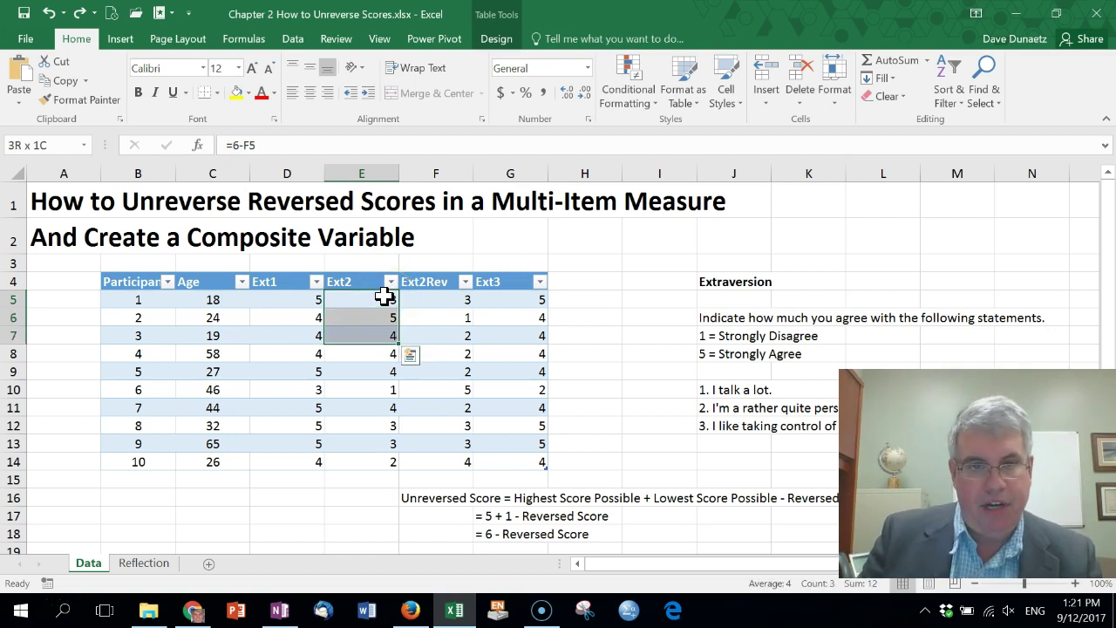
{"action": "key", "text": "shift+Down"}
{"action": "key", "text": "shift+Down"}
{"action": "key", "text": "shift+Down"}
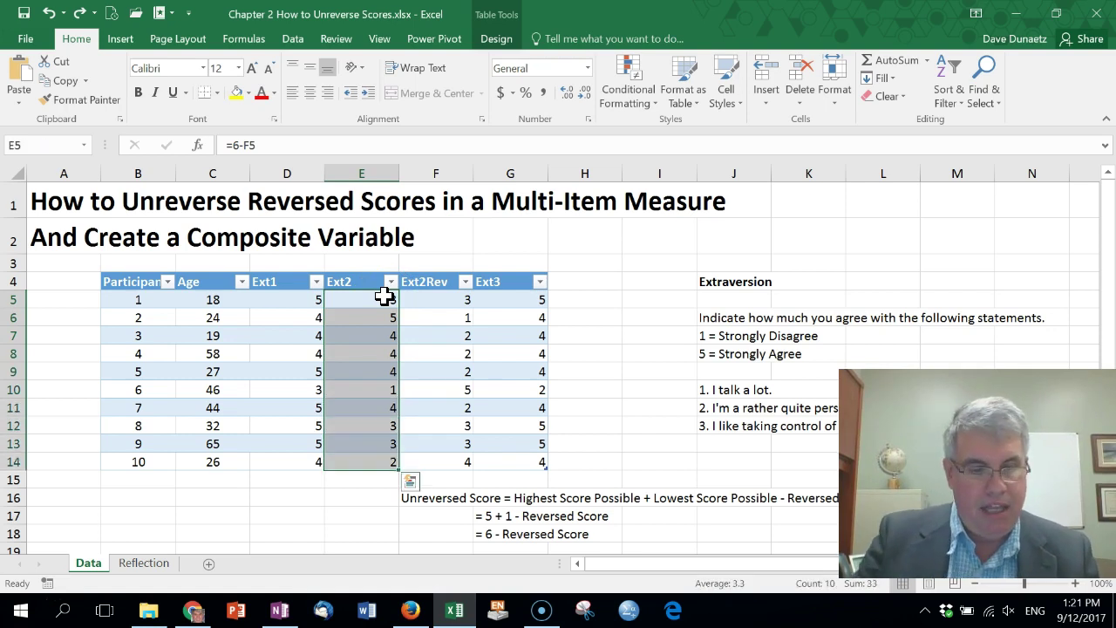
{"action": "key", "text": "ctrl+c"}
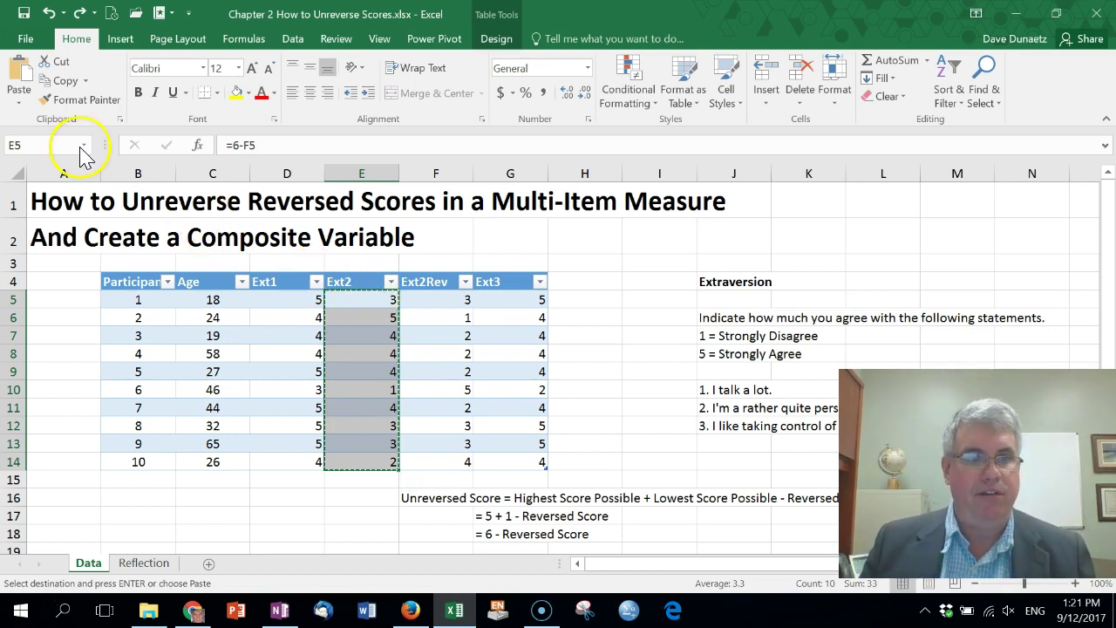
{"action": "left_click", "coordinate": [18, 109]}
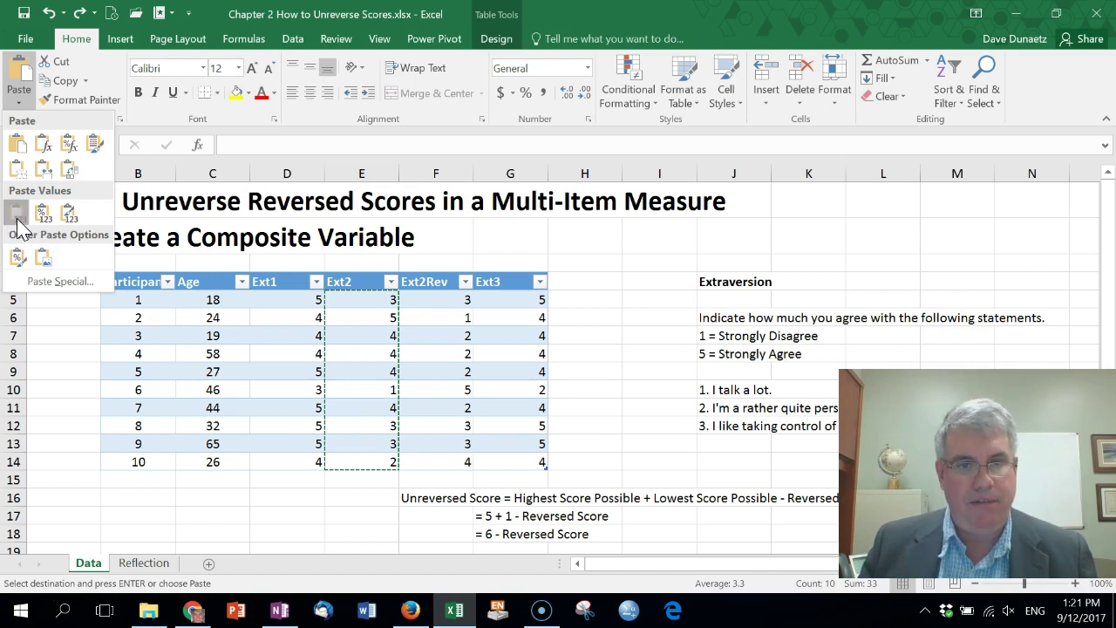
{"action": "left_click", "coordinate": [18, 218]}
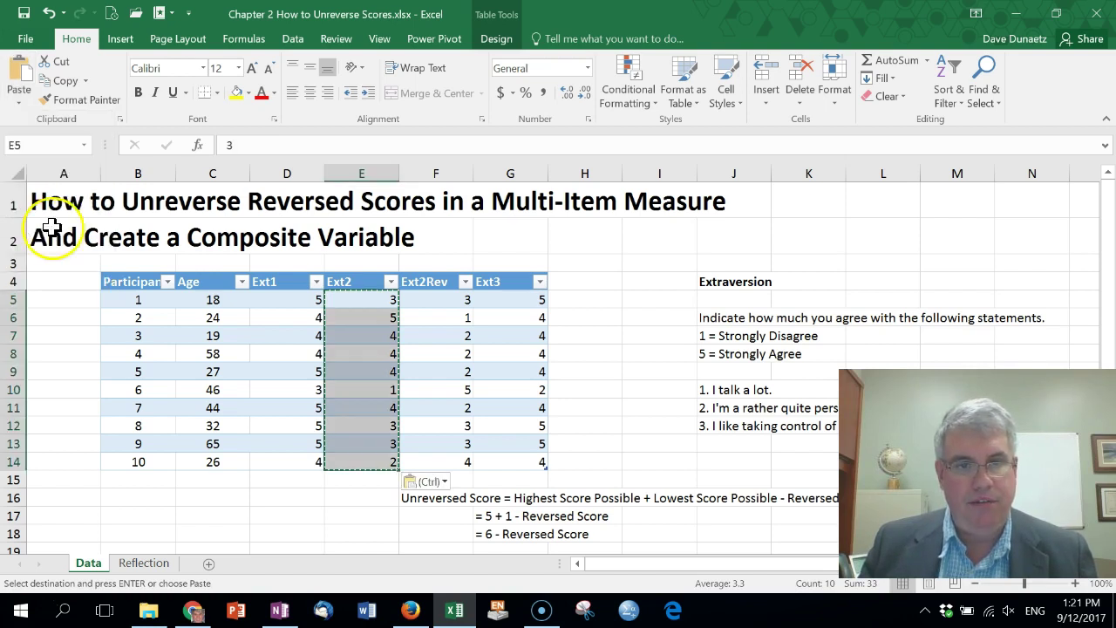
{"action": "left_click", "coordinate": [361, 300]}
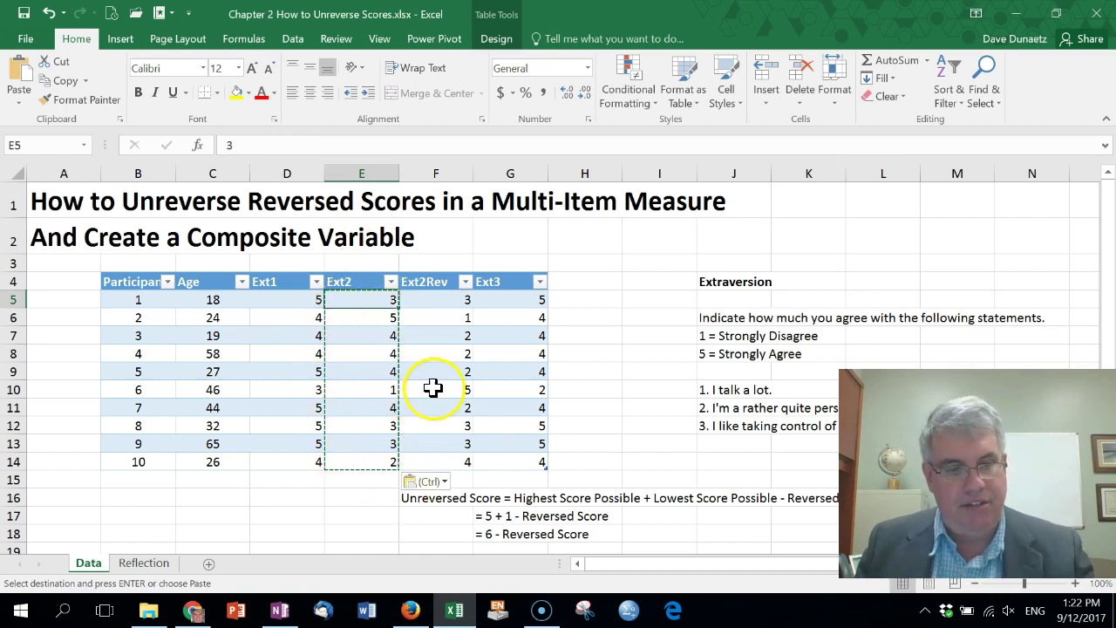
{"action": "key", "text": "Escape"}
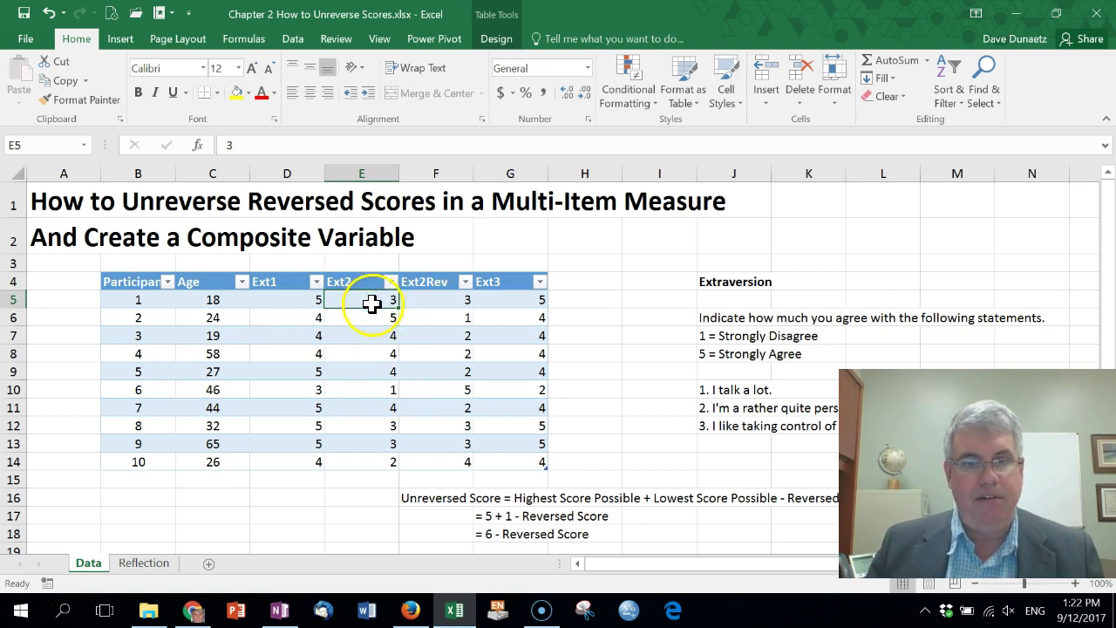
Step: Delete the worksheet column that holds the Ext2Rev scores
{"action": "right_click", "coordinate": [438, 168]}
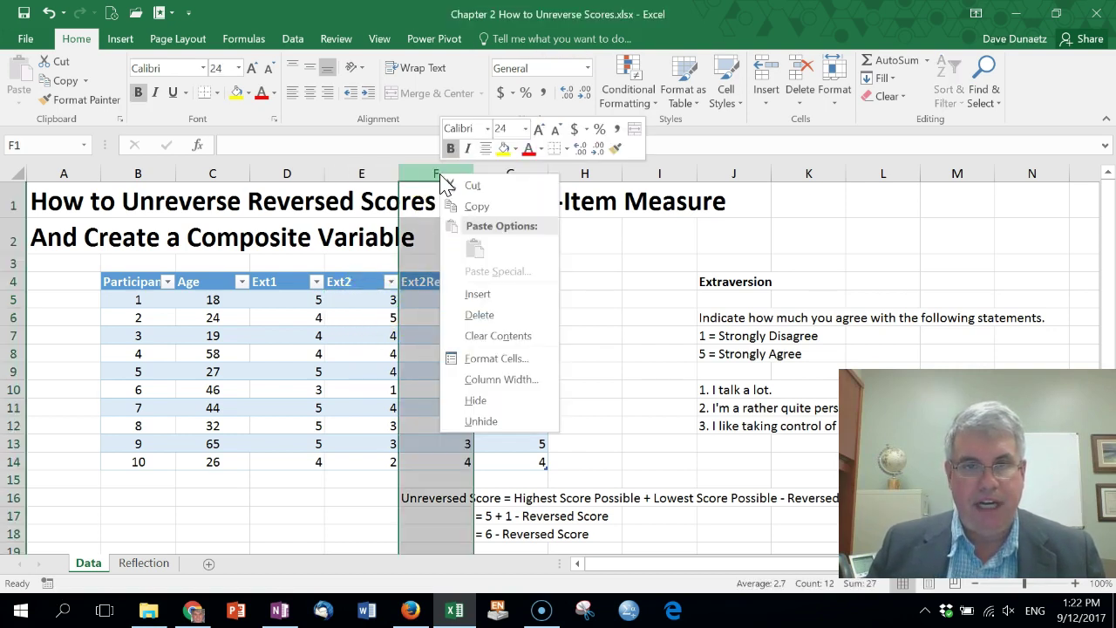
{"action": "left_click", "coordinate": [479, 315]}
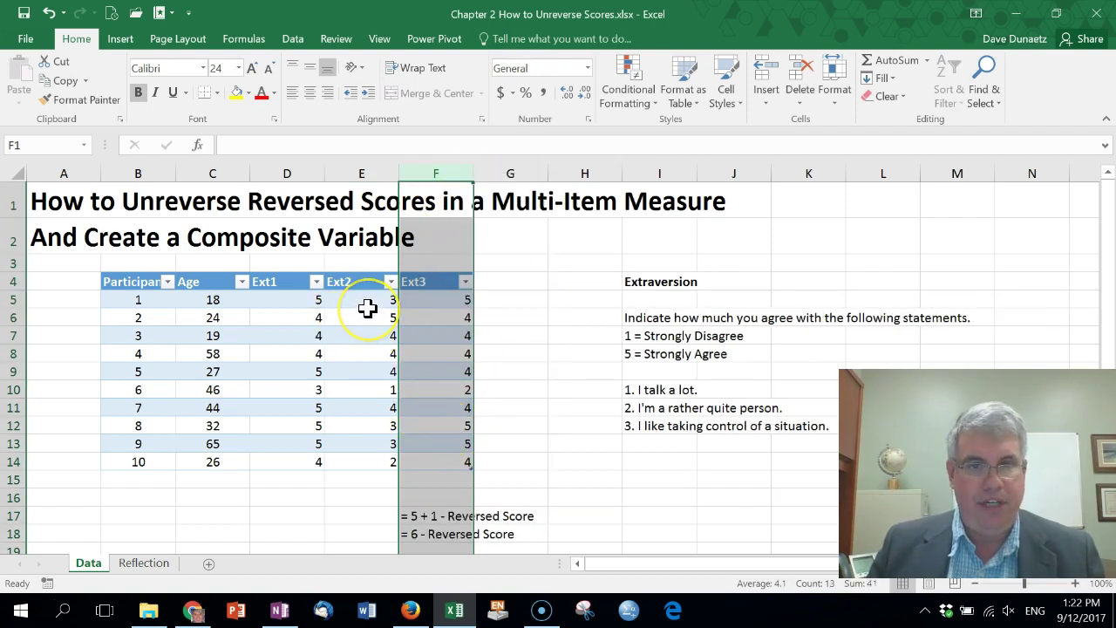
Step: Add a table column headed Extraversion in G4, directly after the Ext3 column
{"action": "left_click", "coordinate": [496, 303]}
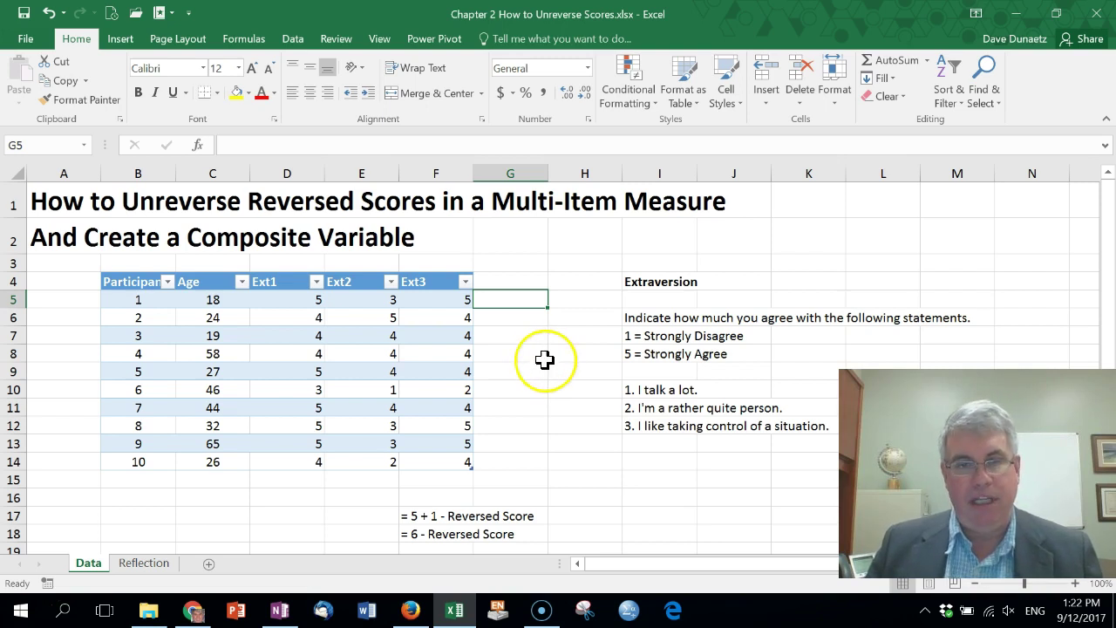
{"action": "key", "text": "Up"}
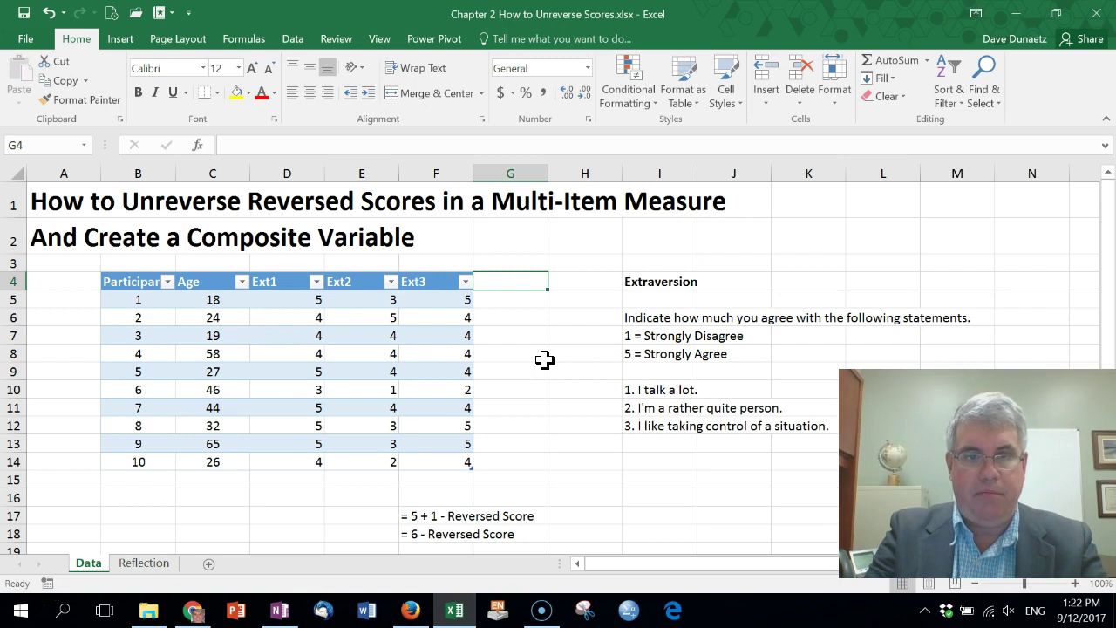
{"action": "type", "text": "Extraversion"}
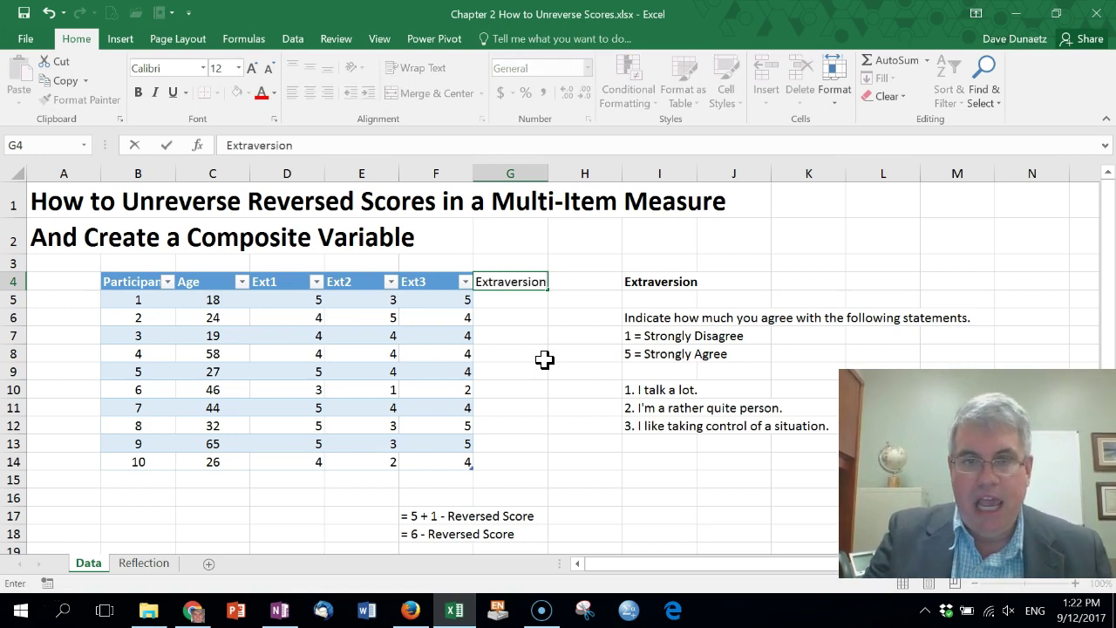
{"action": "key", "text": "Return"}
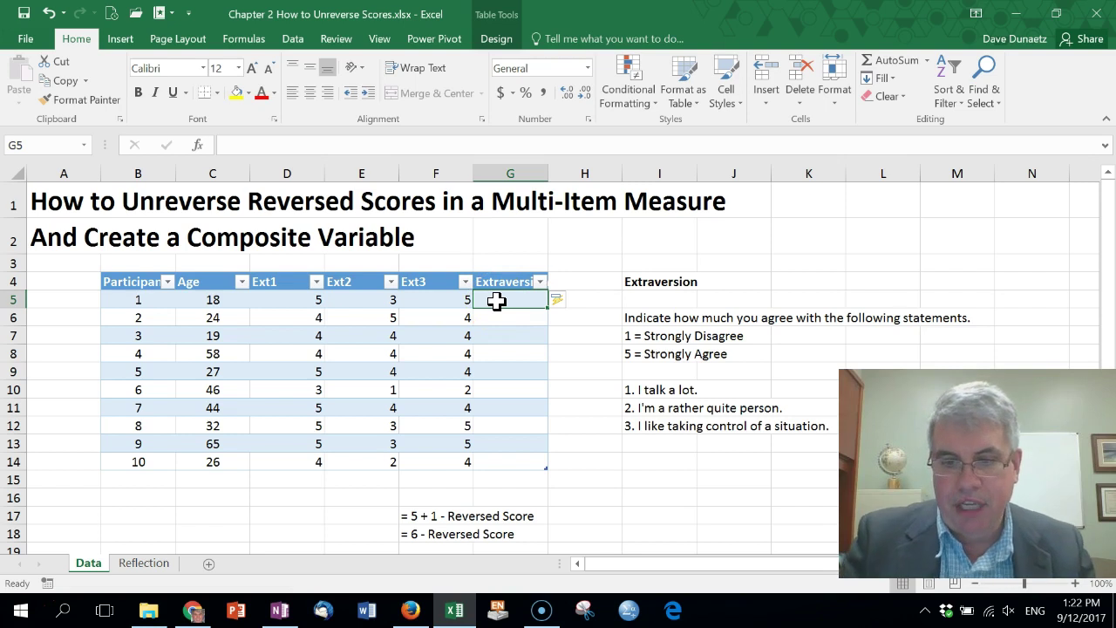
Step: Enter the formula =AVERAGE(D5:F5) in G5 and overwrite all cells of the Extraversion column with it
{"action": "type", "text": "="}
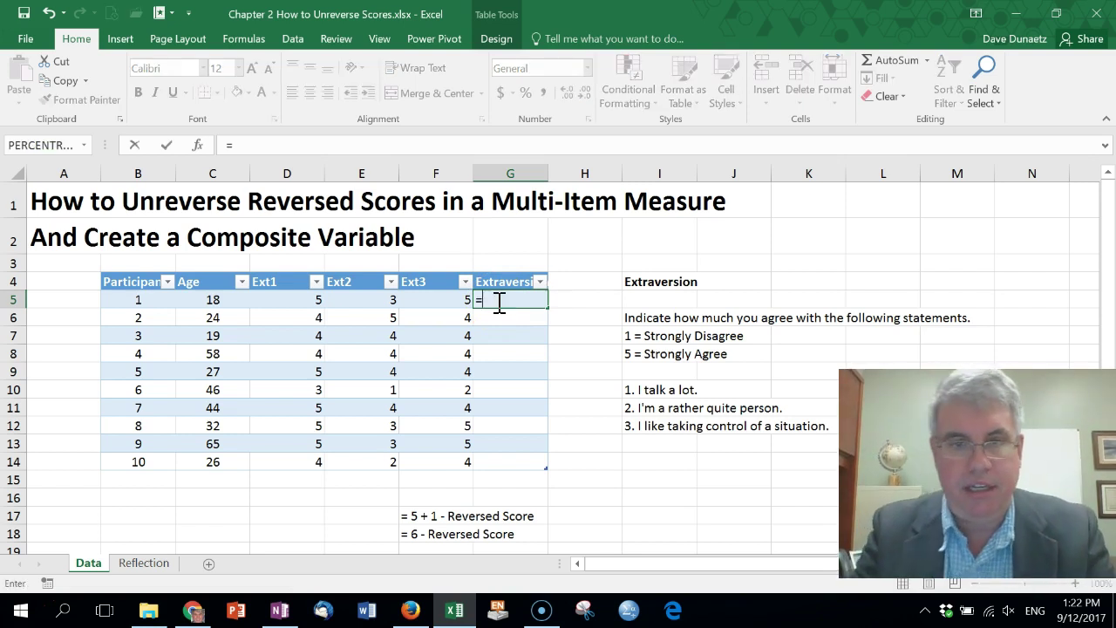
{"action": "type", "text": "average"}
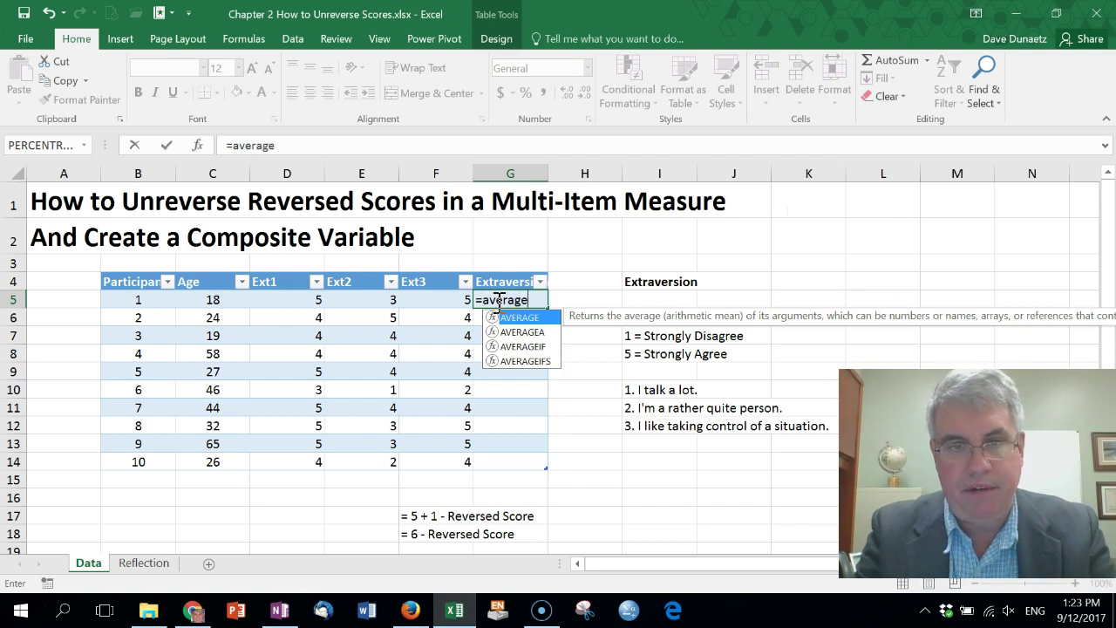
{"action": "type", "text": "("}
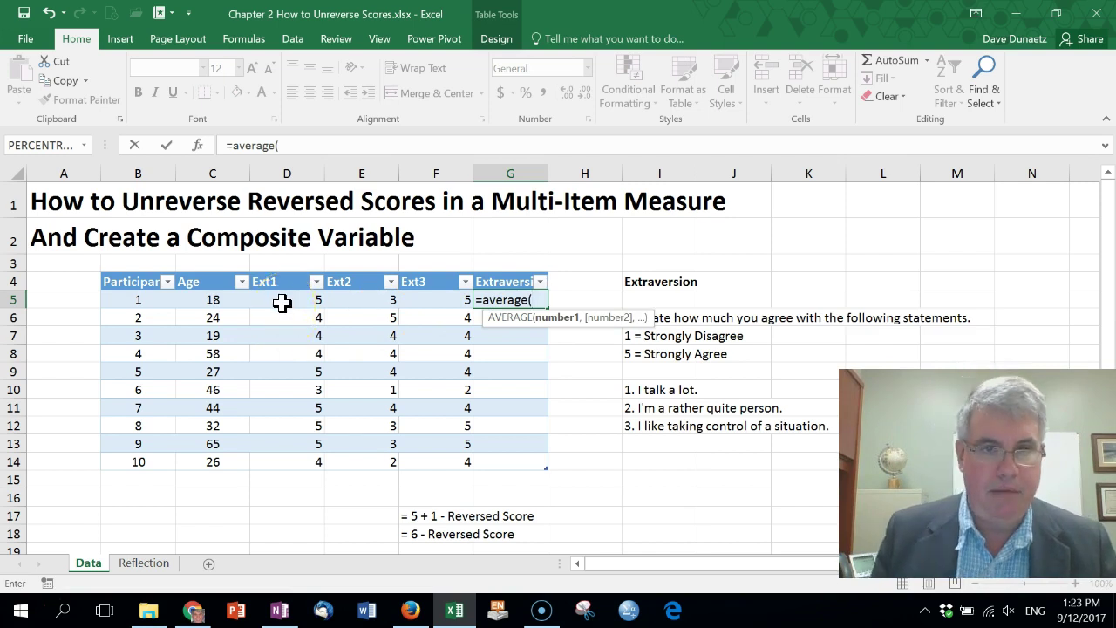
{"action": "type", "text": "d4"}
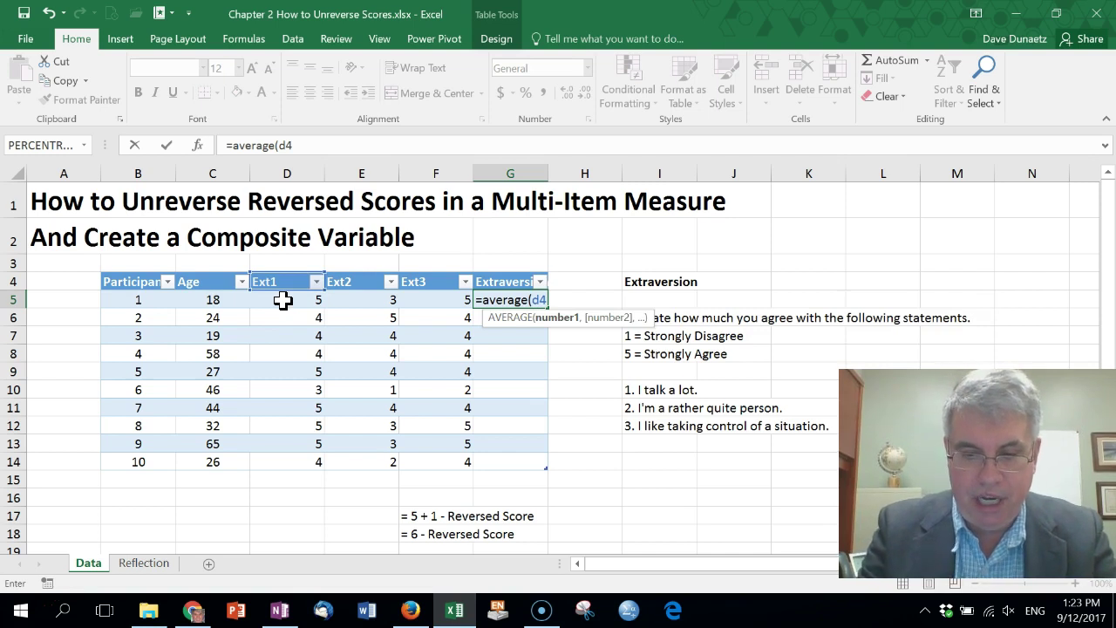
{"action": "type", "text": ".."}
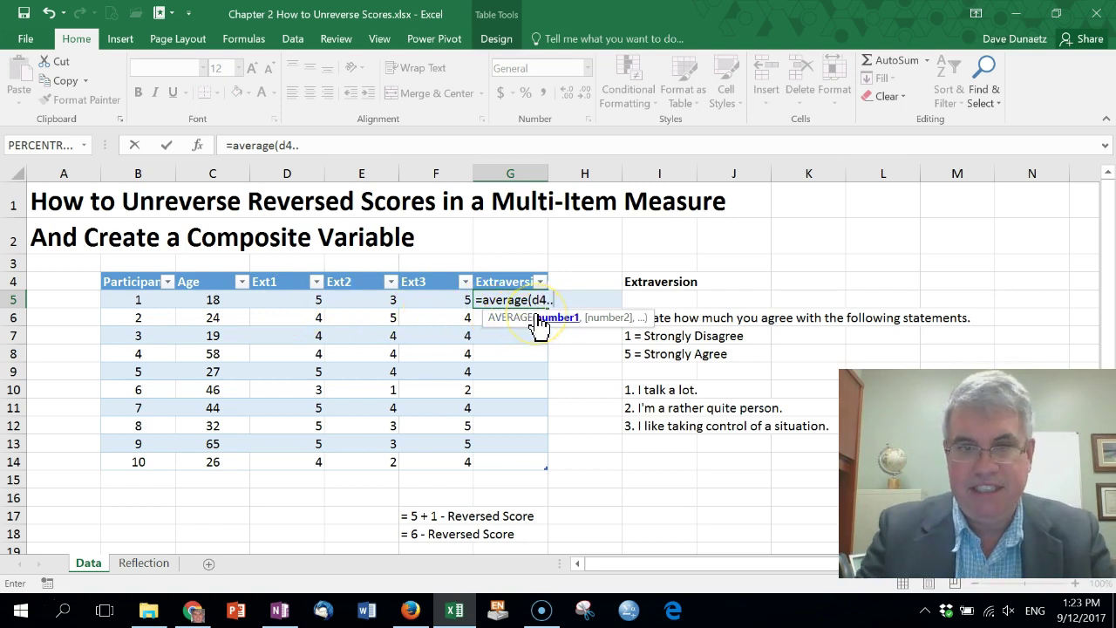
{"action": "key", "text": "BackSpace"}
{"action": "key", "text": "BackSpace"}
{"action": "type", "text": "5"}
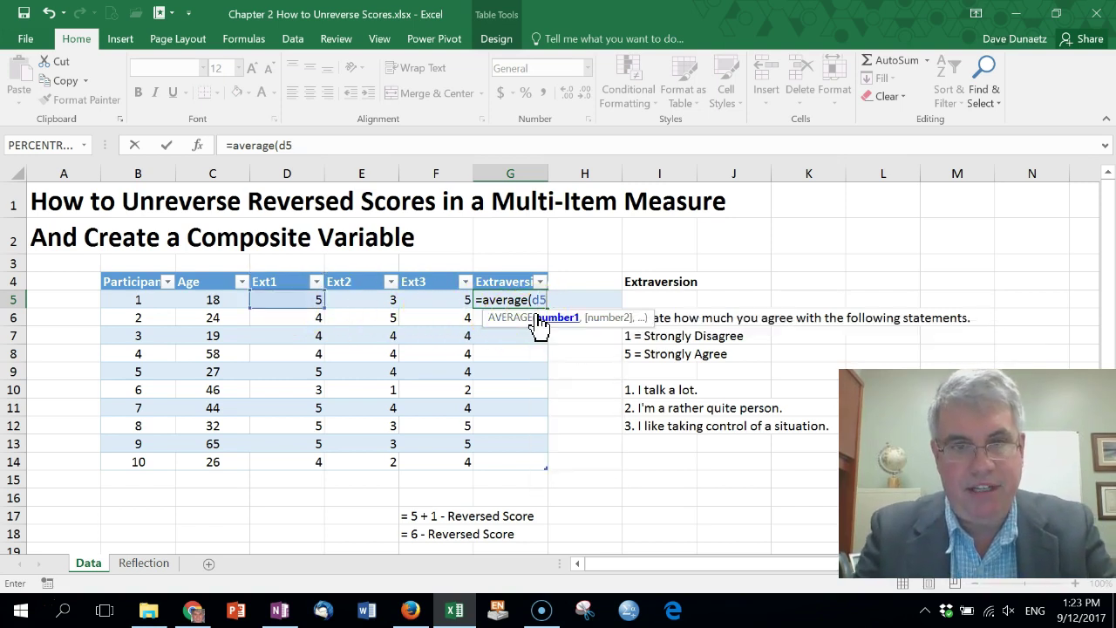
{"action": "type", "text": ".."}
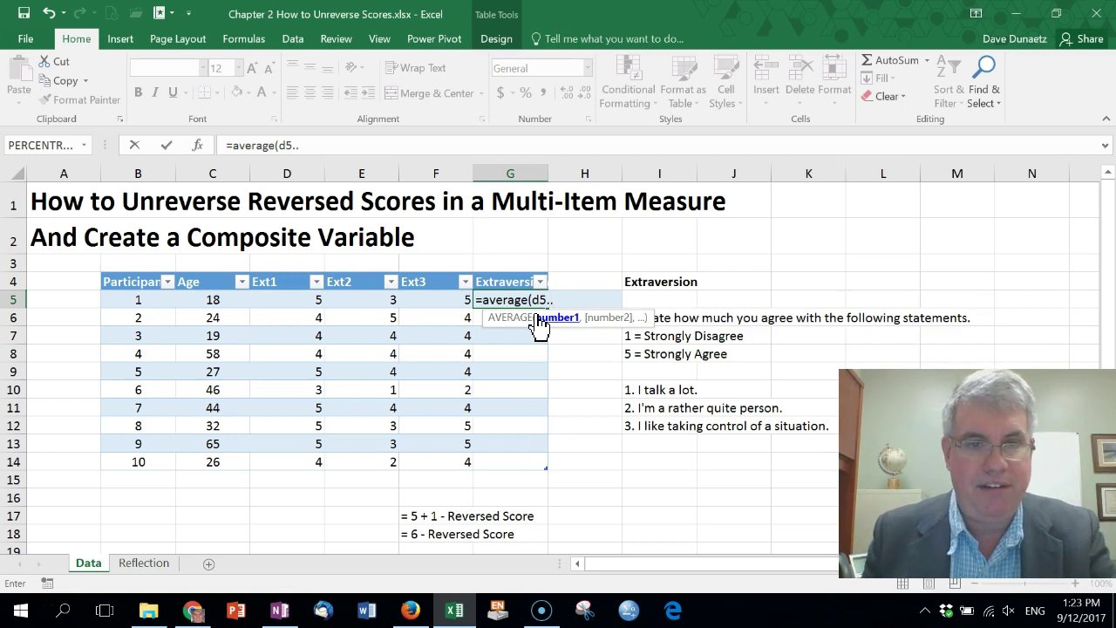
{"action": "type", "text": ".f5"}
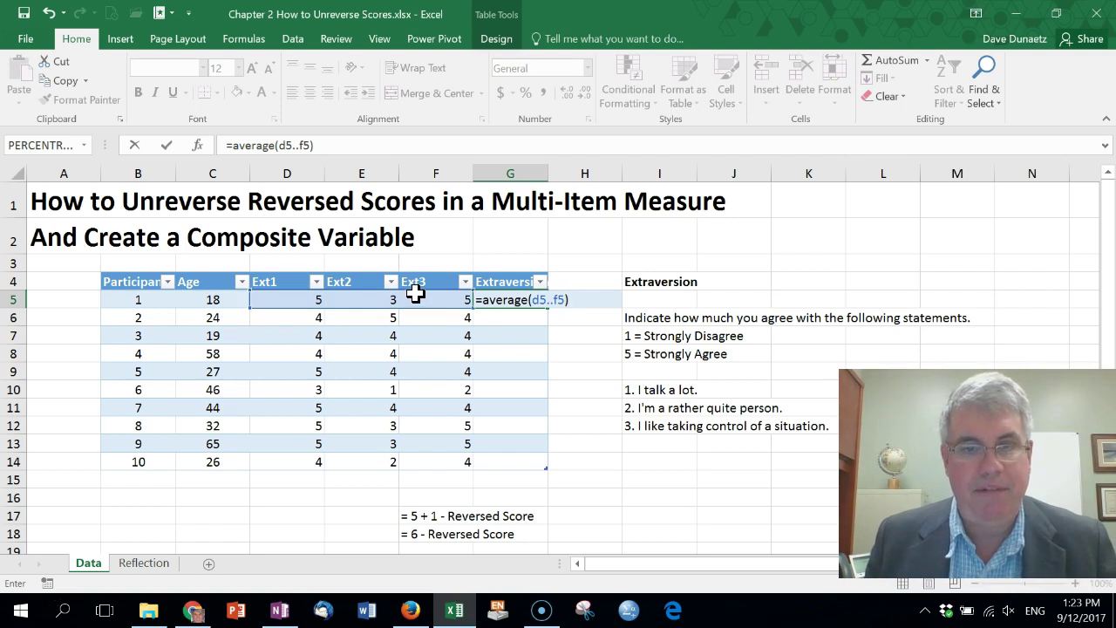
{"action": "key", "text": "Return"}
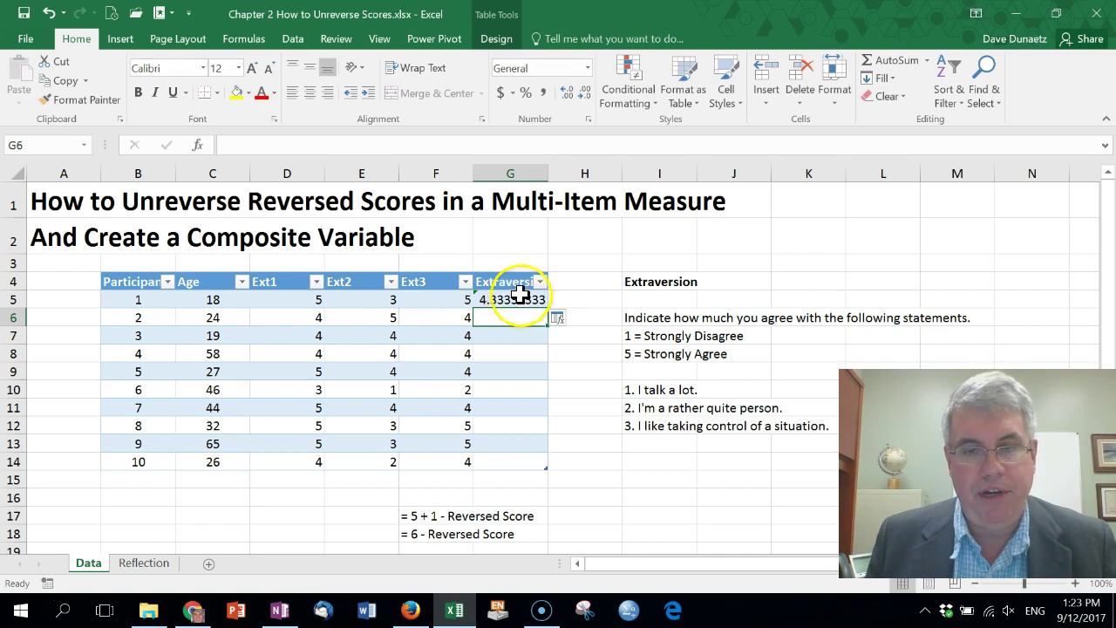
{"action": "left_click", "coordinate": [567, 319]}
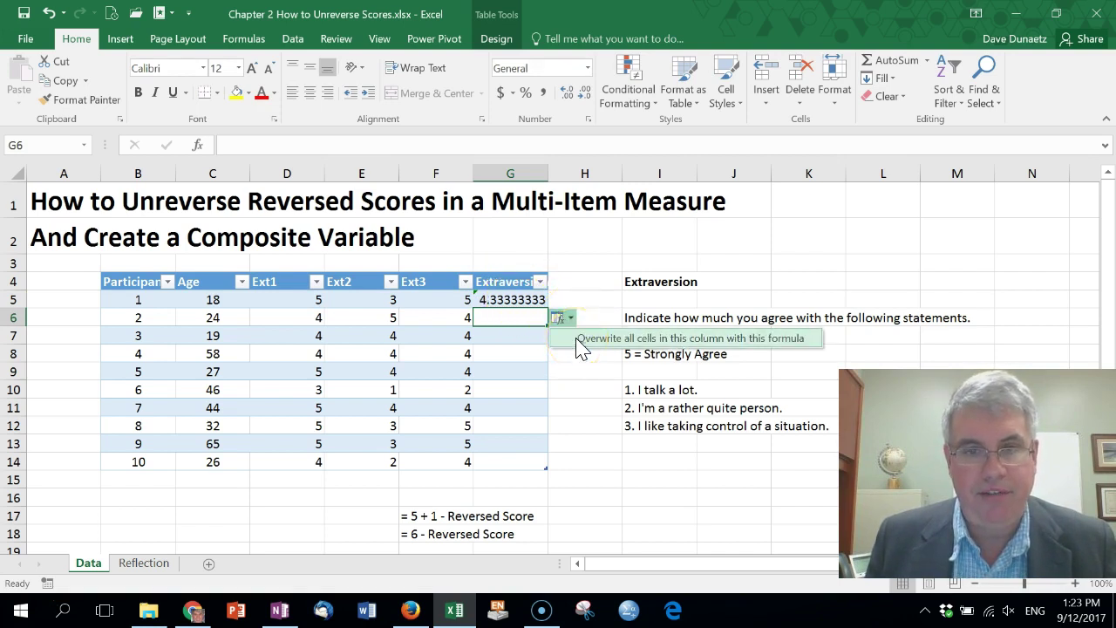
{"action": "left_click", "coordinate": [583, 340]}
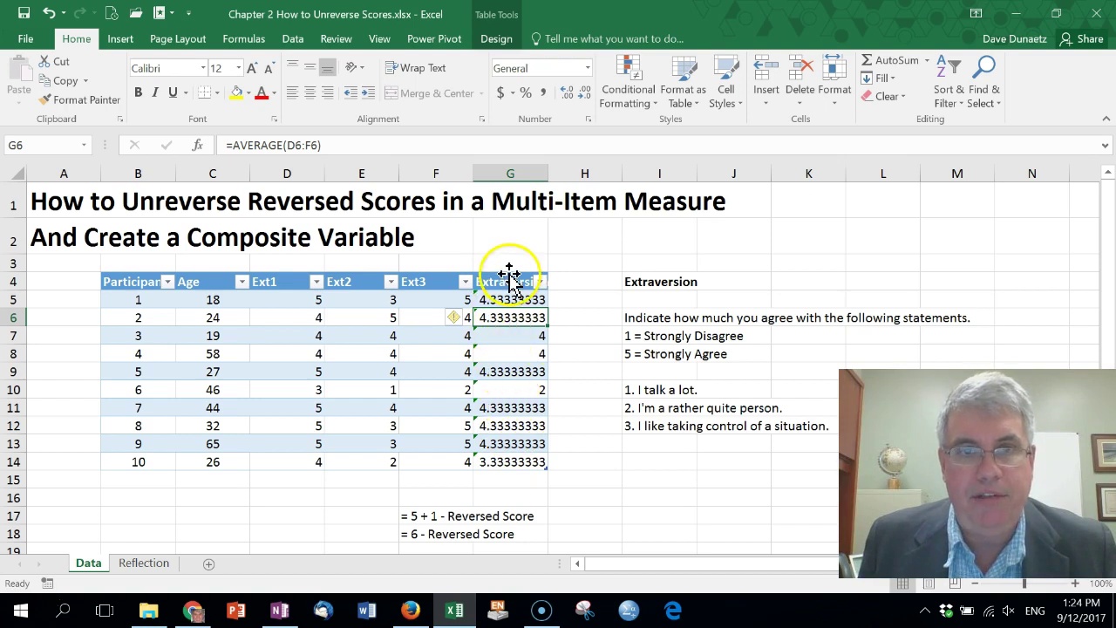
Step: Apply the Number format to the whole worksheet column G that holds the Extraversion averages
{"action": "left_click", "coordinate": [510, 166]}
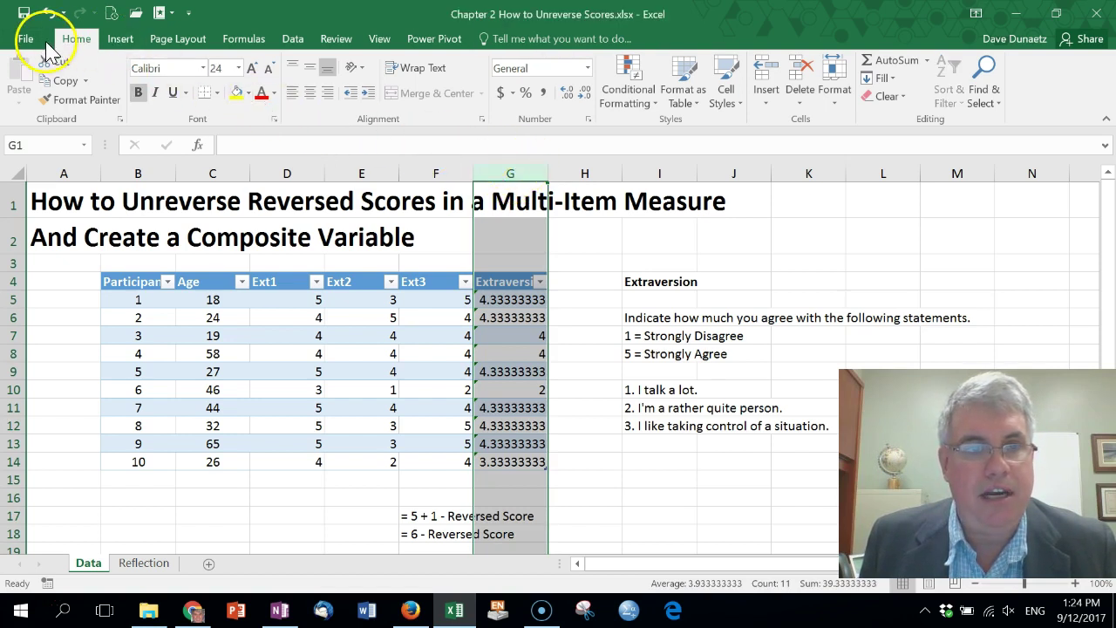
{"action": "left_click", "coordinate": [587, 70]}
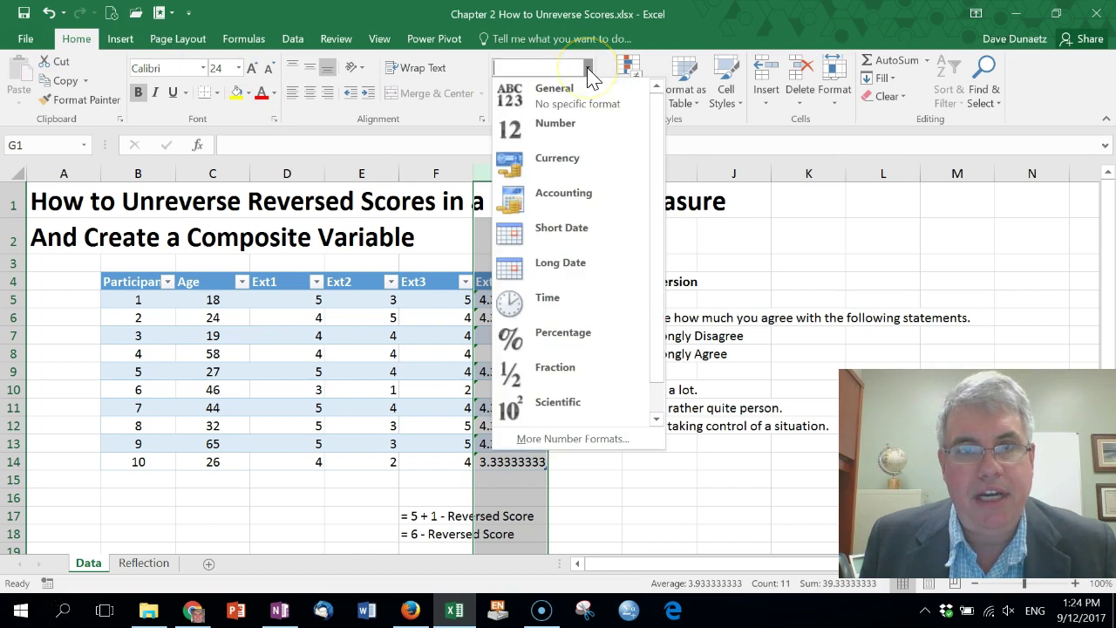
{"action": "left_click", "coordinate": [567, 127]}
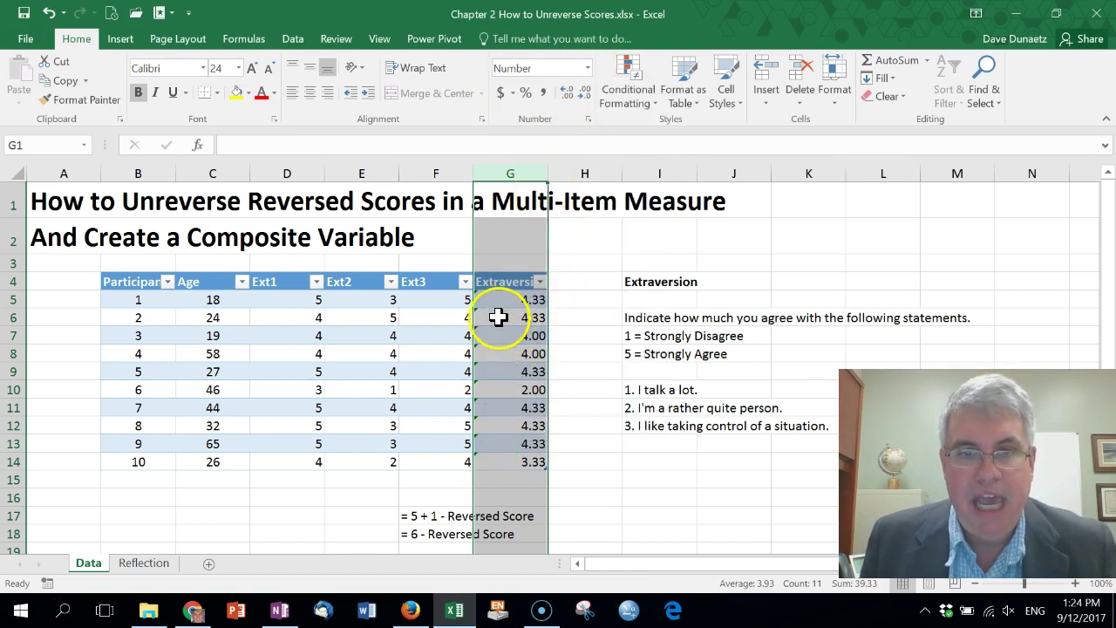
{"action": "left_click", "coordinate": [498, 318]}
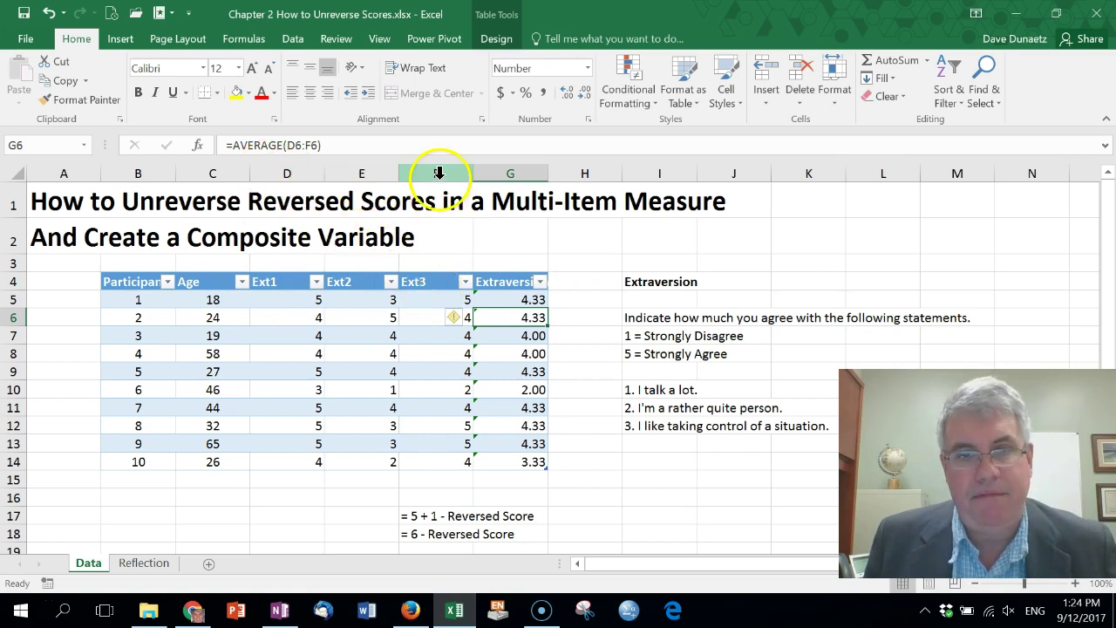
Step: Copy the Extraversion averages in G5:G14 and paste them over themselves as values, replacing the formulas
{"action": "left_click", "coordinate": [511, 301]}
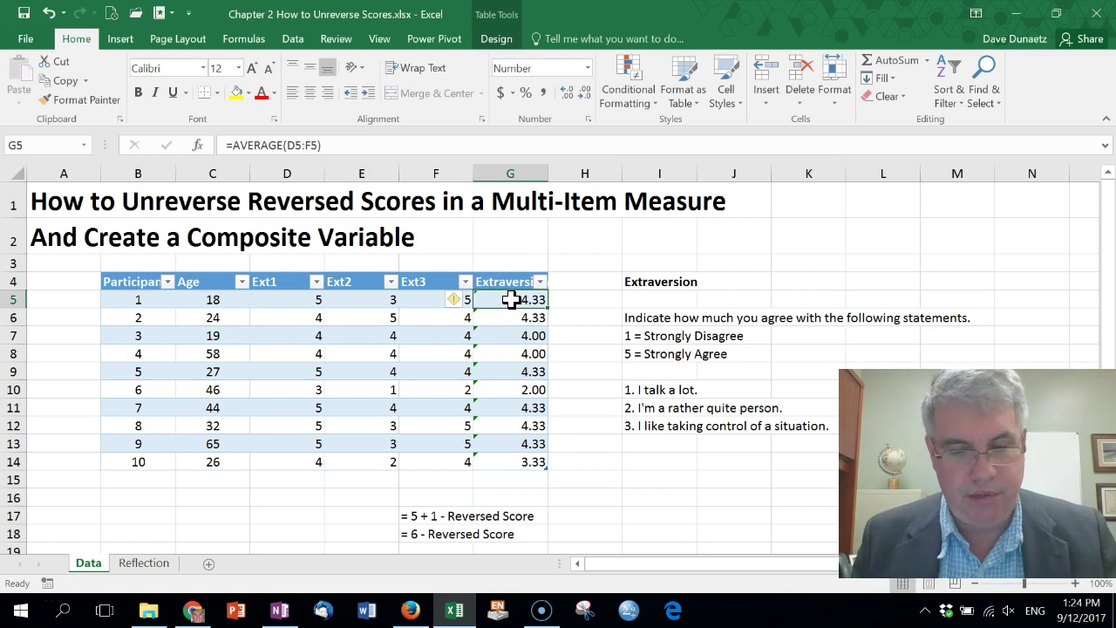
{"action": "key", "text": "shift+Down"}
{"action": "key", "text": "shift+Down"}
{"action": "key", "text": "shift+Down"}
{"action": "key", "text": "shift+Down"}
{"action": "key", "text": "shift+Down"}
{"action": "key", "text": "shift+Down"}
{"action": "key", "text": "shift+Down"}
{"action": "key", "text": "shift+Down"}
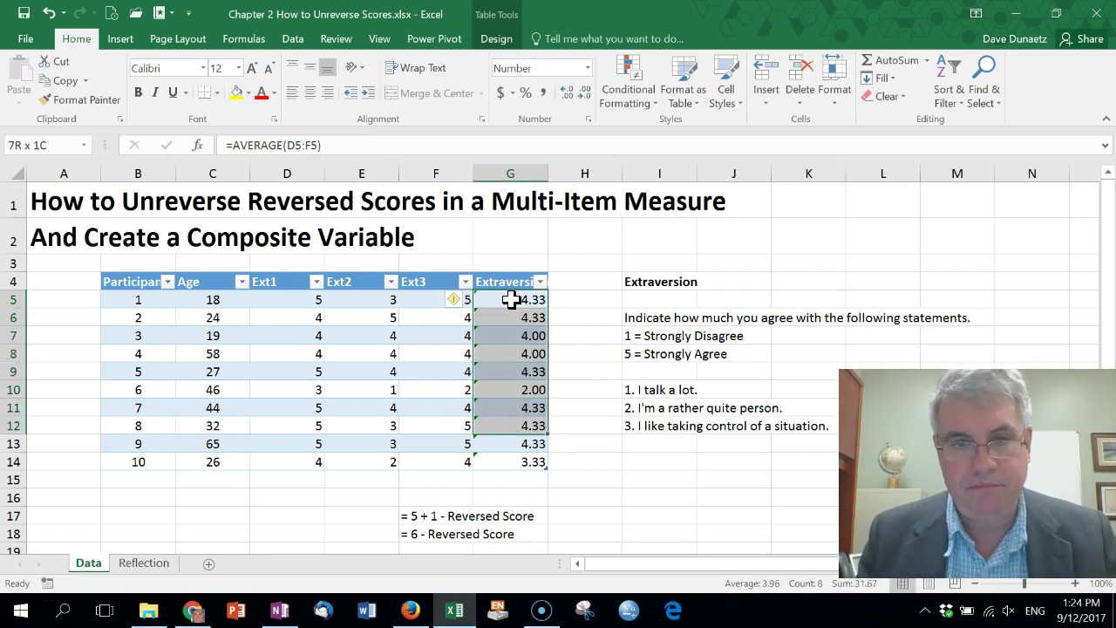
{"action": "key", "text": "shift+Down"}
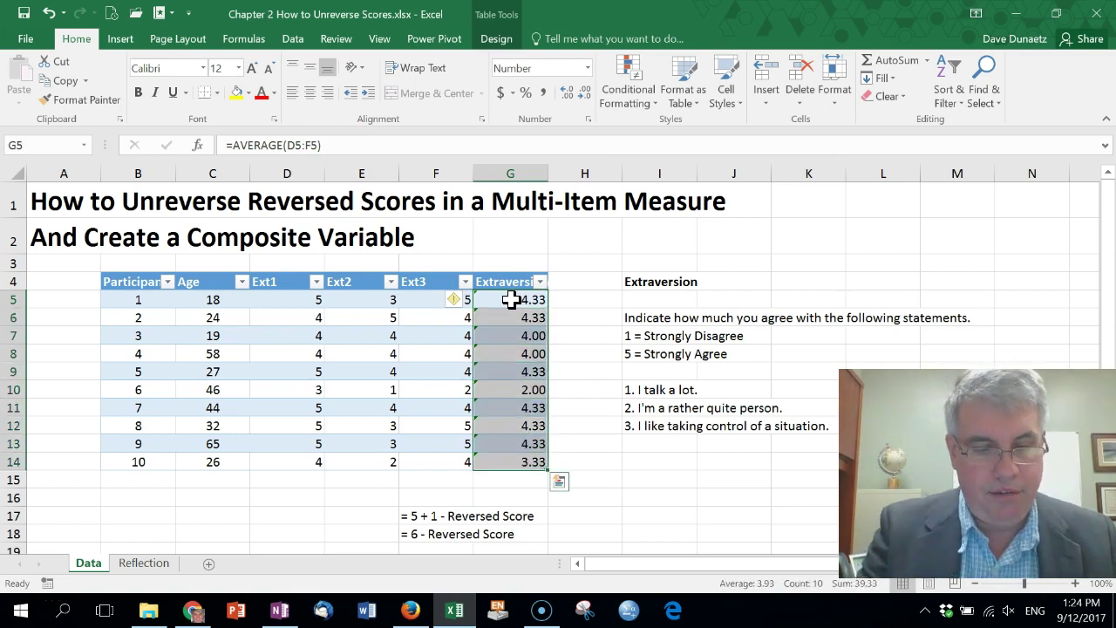
{"action": "key", "text": "ctrl+c"}
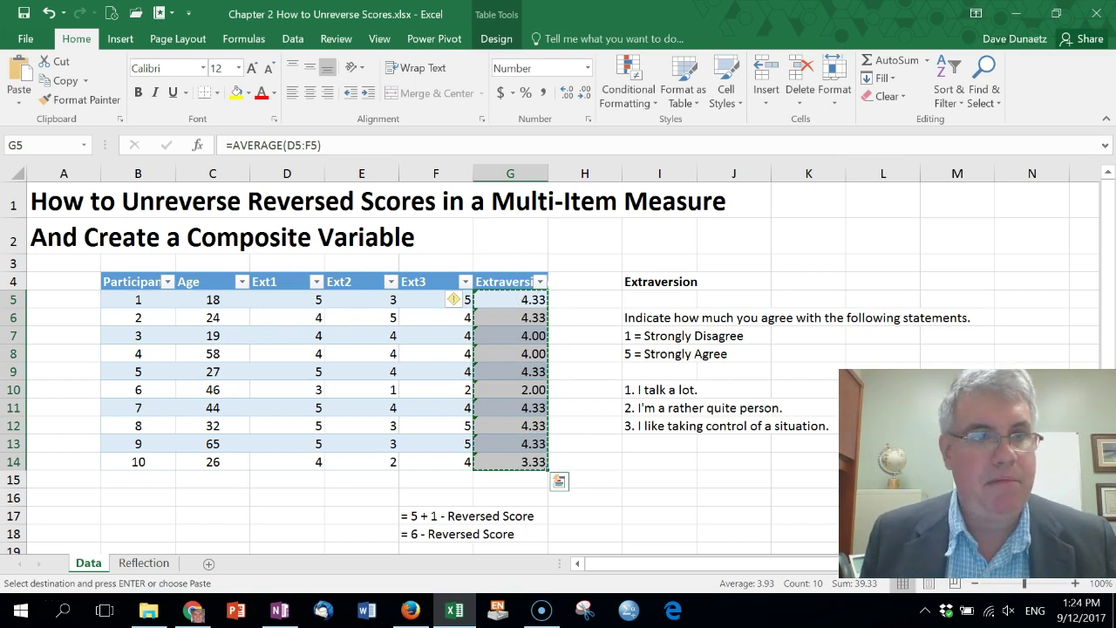
{"action": "left_click", "coordinate": [19, 98]}
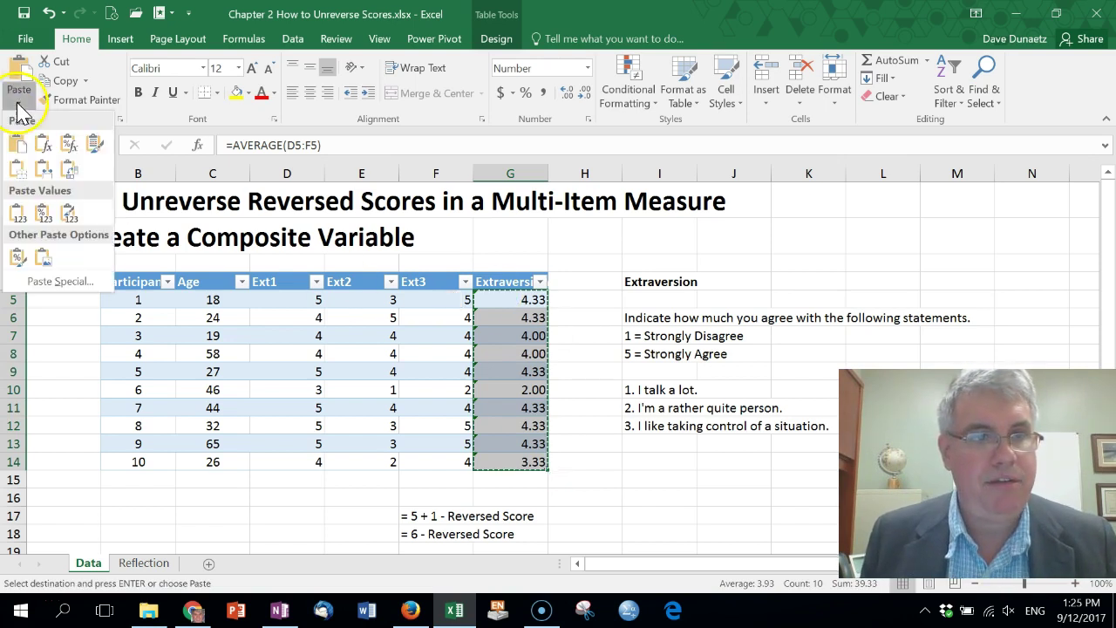
{"action": "left_click", "coordinate": [18, 215]}
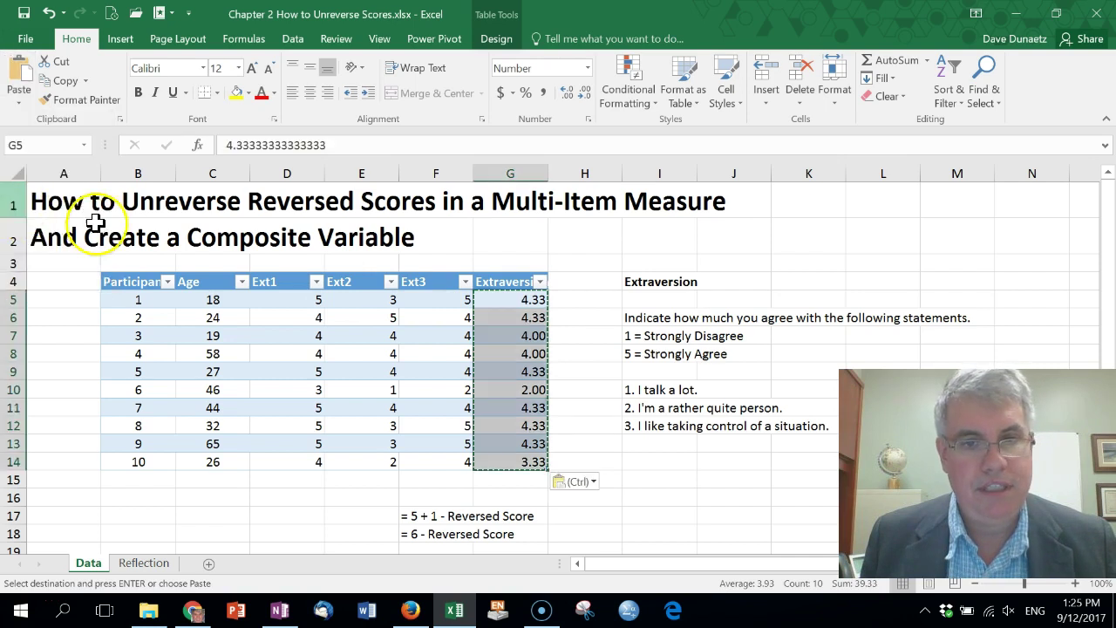
{"action": "left_click", "coordinate": [509, 302]}
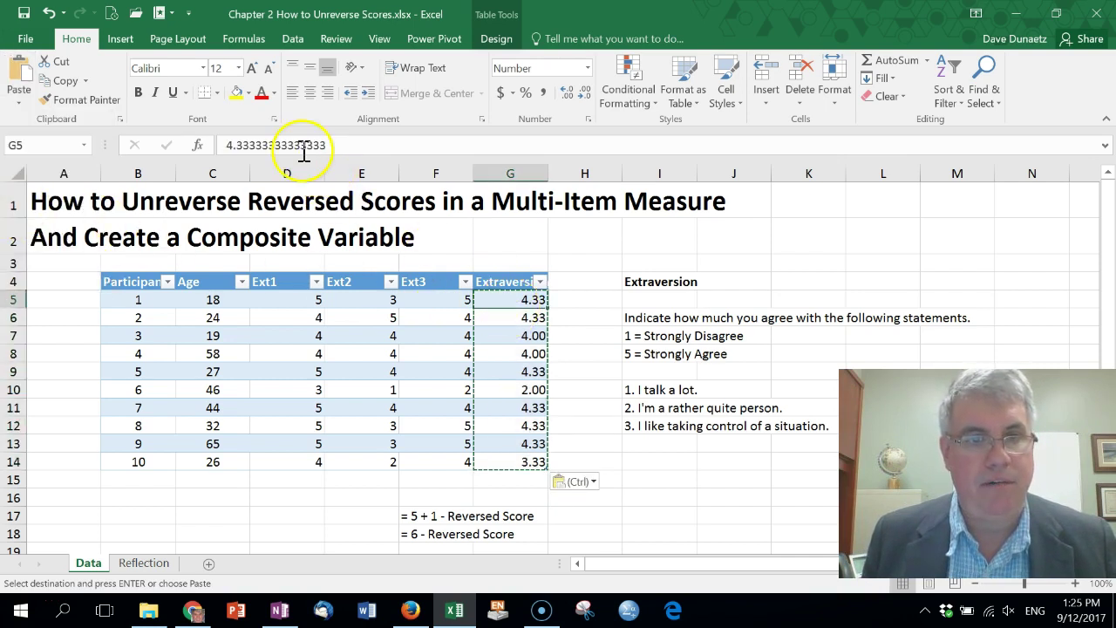
Step: Delete the three worksheet columns that hold the Ext1, Ext2 and Ext3 item scores
{"action": "right_click", "coordinate": [269, 172]}
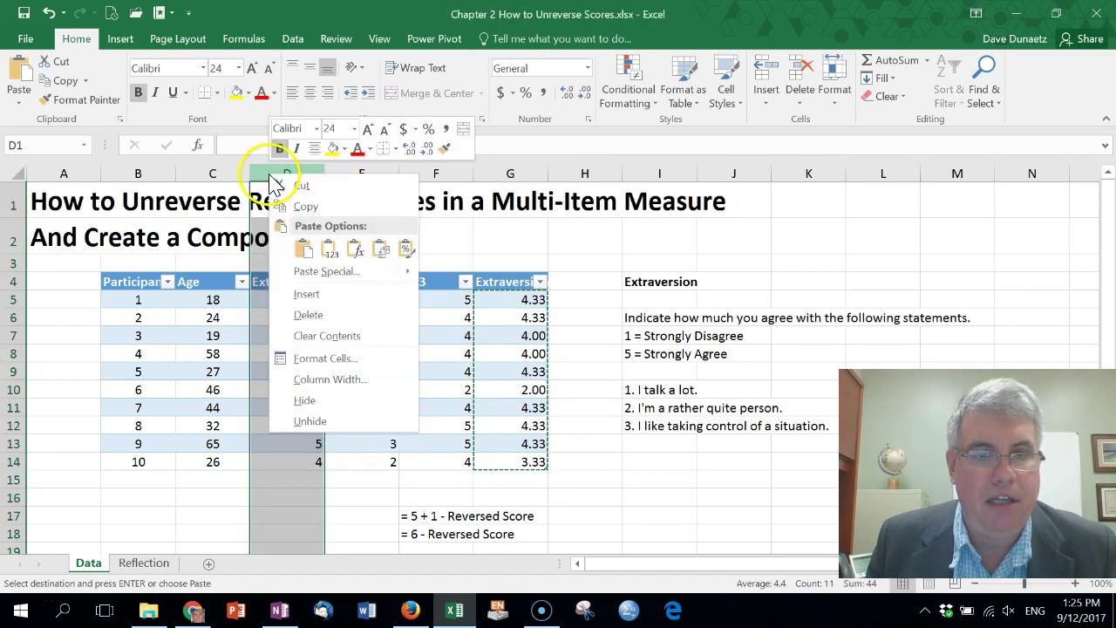
{"action": "left_click", "coordinate": [305, 243]}
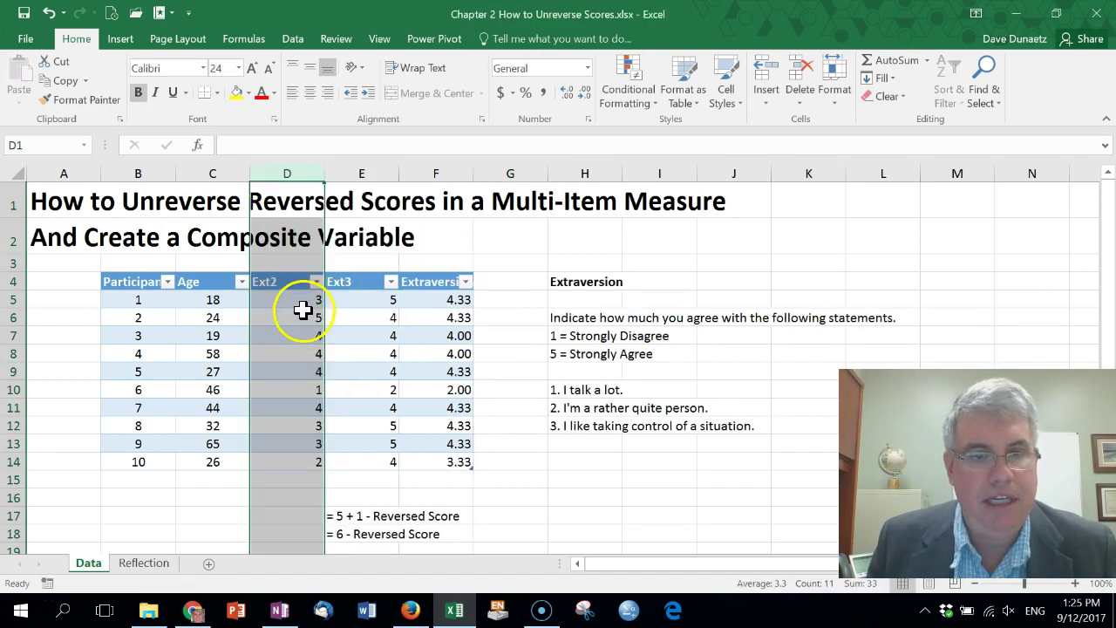
{"action": "right_click", "coordinate": [283, 171]}
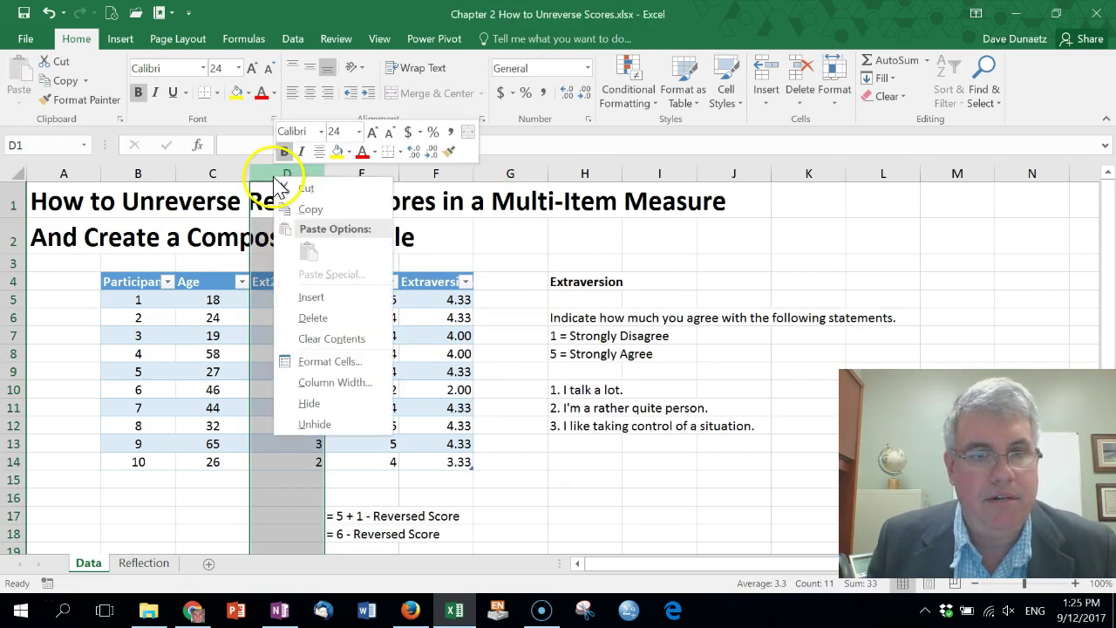
{"action": "left_click", "coordinate": [316, 319]}
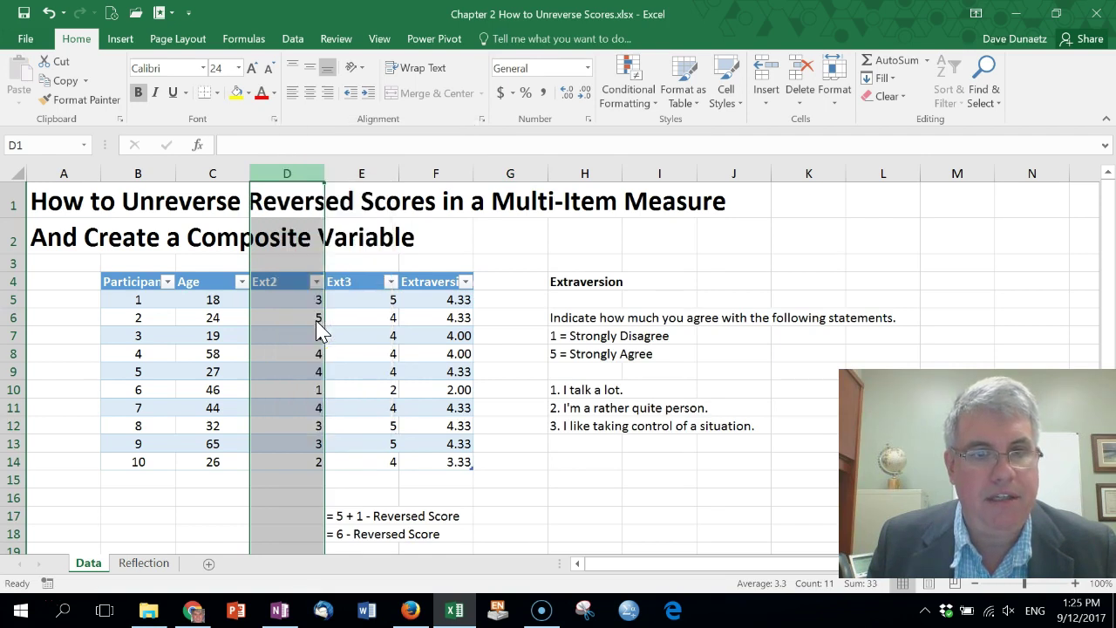
{"action": "right_click", "coordinate": [272, 172]}
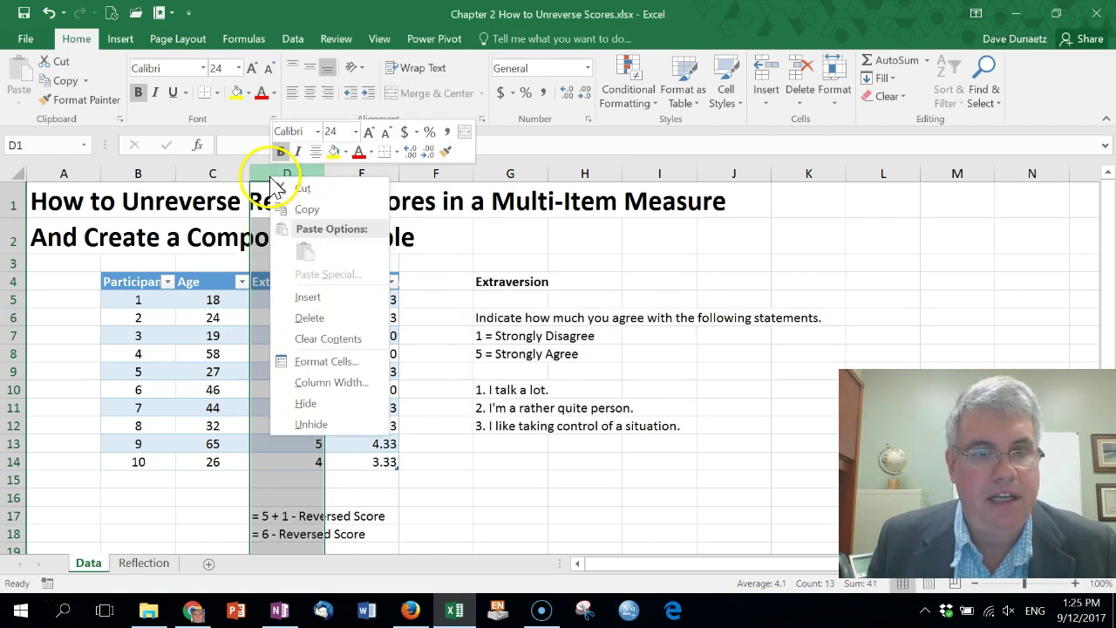
{"action": "left_click", "coordinate": [309, 318]}
Step: Sort the table by the Extraversion column from largest to smallest
{"action": "left_click", "coordinate": [374, 353]}
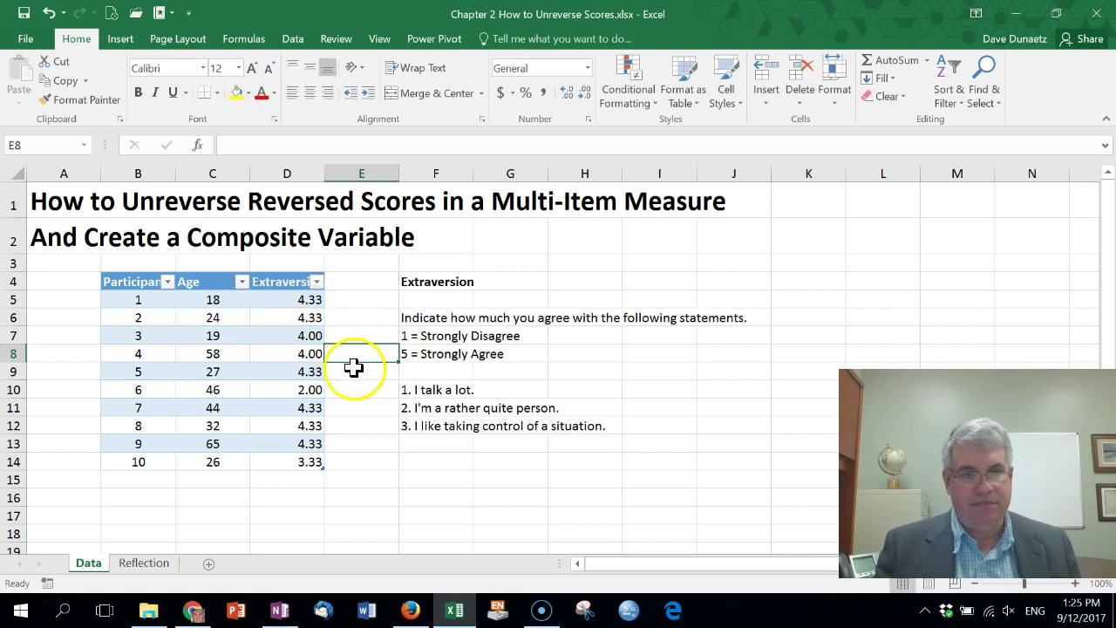
{"action": "left_click", "coordinate": [317, 282]}
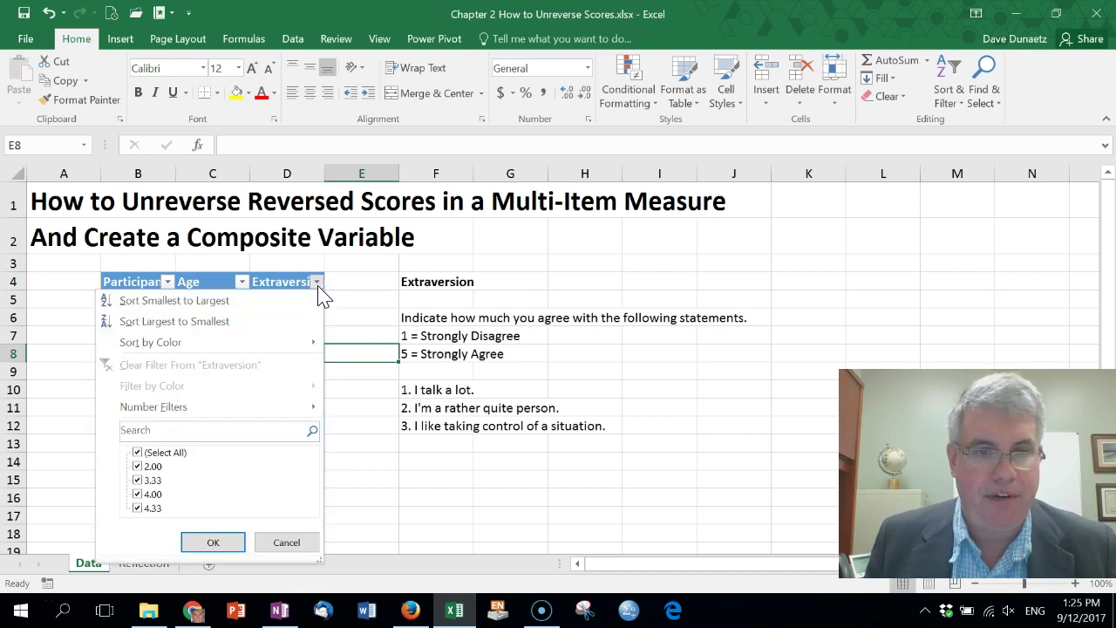
{"action": "left_click", "coordinate": [227, 322]}
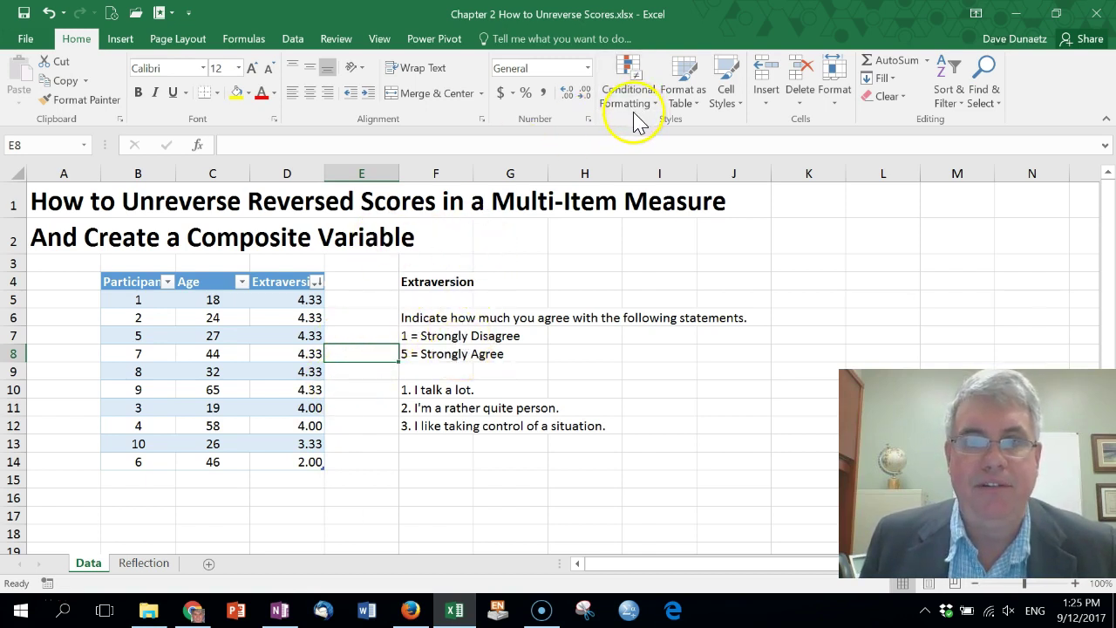
Step: Apply the green-yellow-red color scale as conditional formatting to the Extraversion scores in D5:D14
{"action": "left_click", "coordinate": [270, 299]}
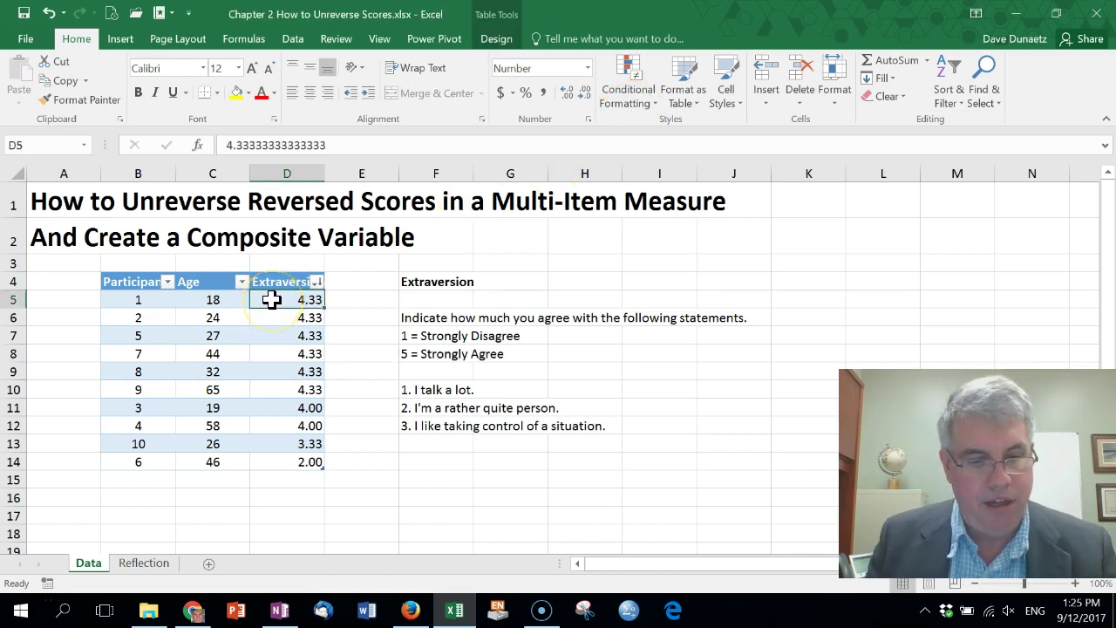
{"action": "key", "text": "shift+Down"}
{"action": "key", "text": "shift+Down"}
{"action": "key", "text": "shift+Down"}
{"action": "key", "text": "shift+Down"}
{"action": "key", "text": "shift+Down"}
{"action": "key", "text": "shift+Down"}
{"action": "key", "text": "shift+Down"}
{"action": "key", "text": "shift+Down"}
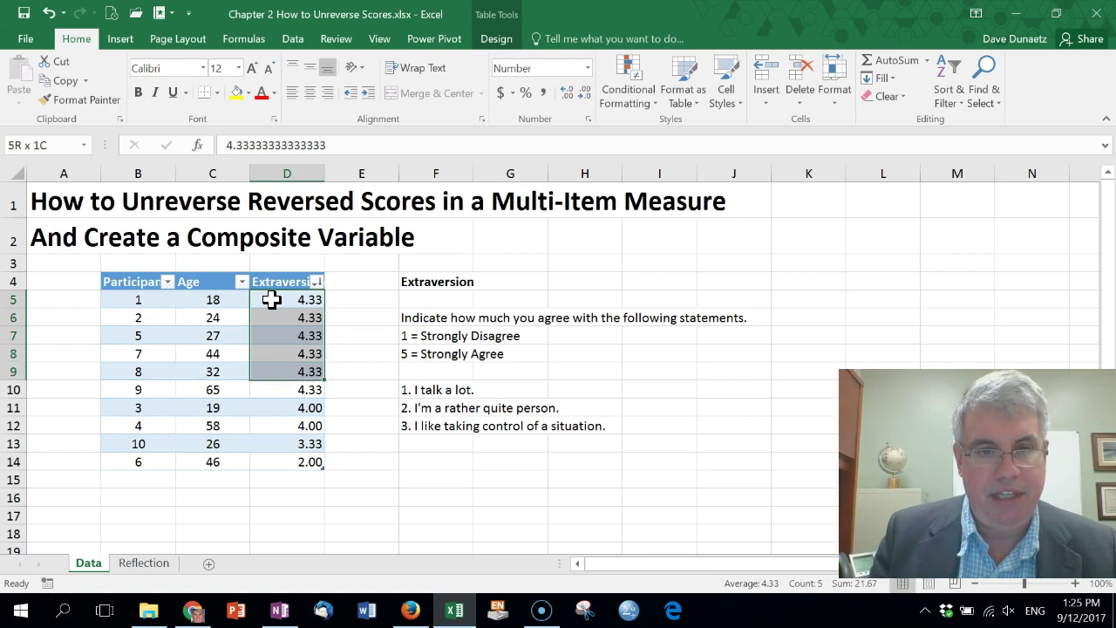
{"action": "key", "text": "shift+Down"}
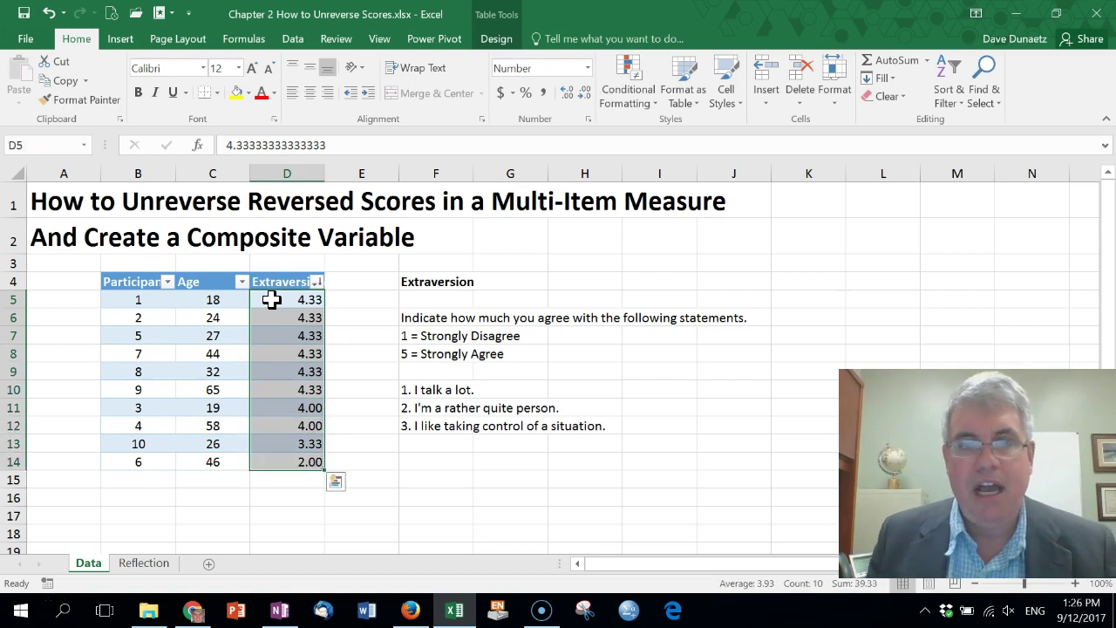
{"action": "left_click", "coordinate": [636, 86]}
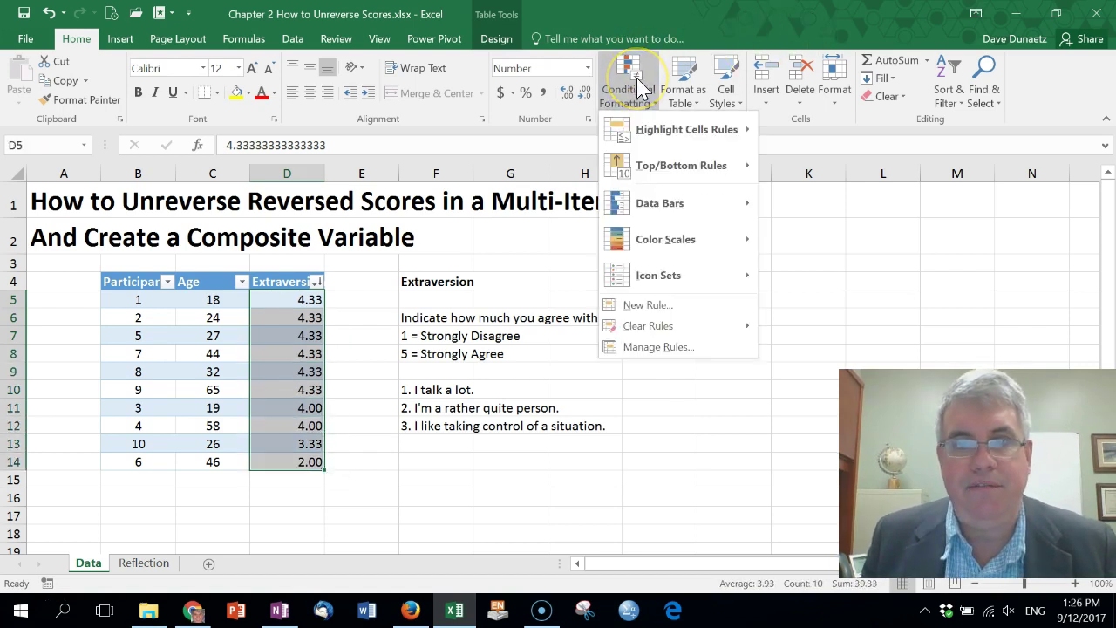
{"action": "mouse_move", "coordinate": [652, 240]}
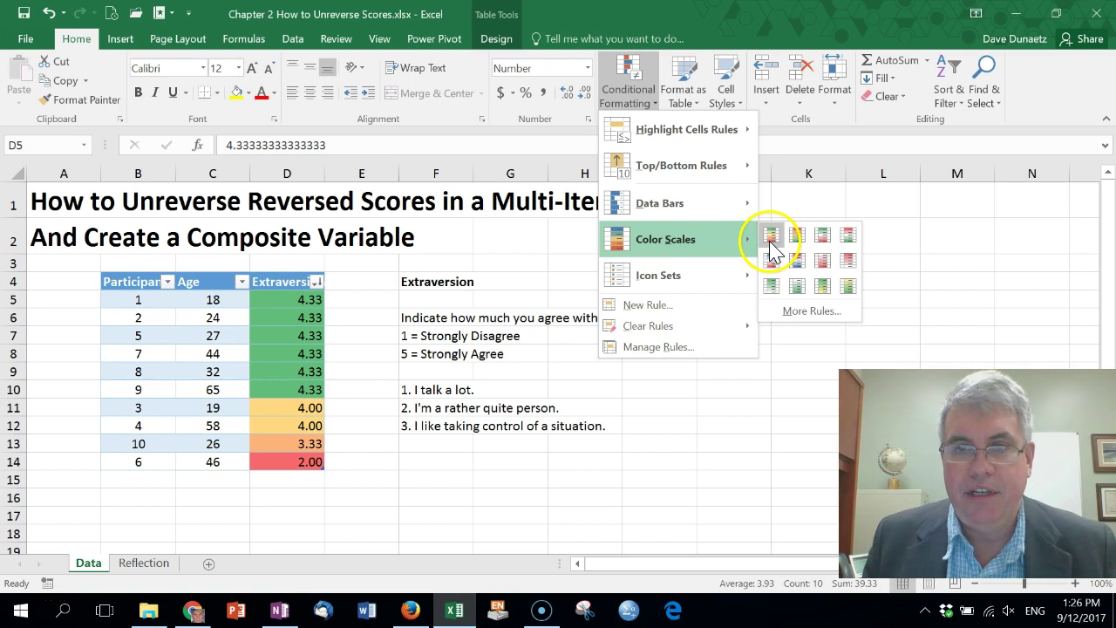
{"action": "left_click", "coordinate": [773, 242]}
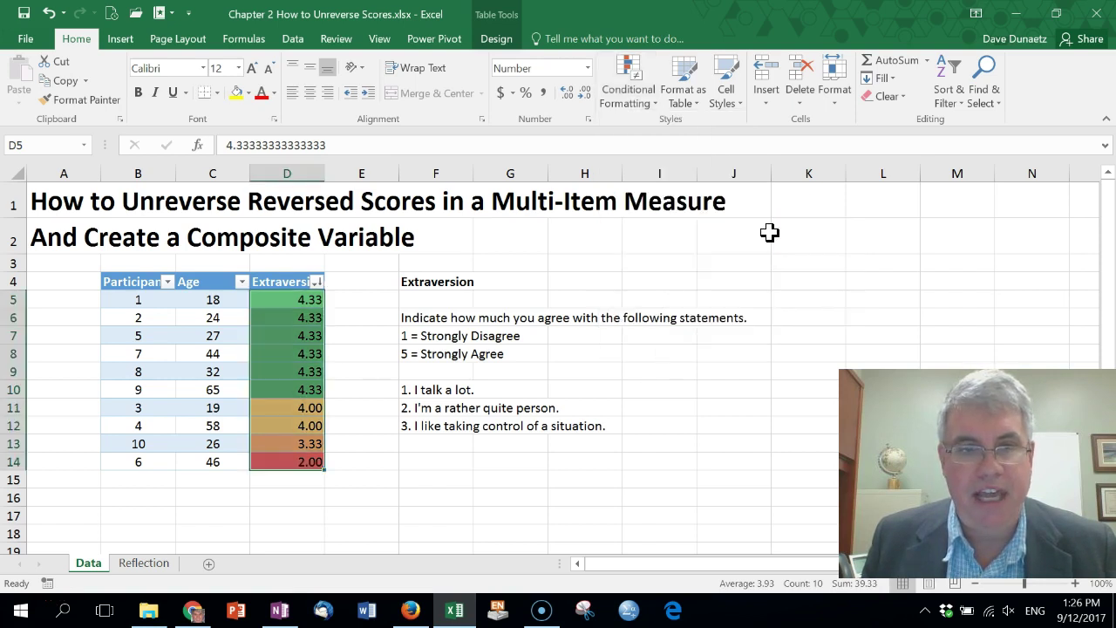
{"action": "left_click", "coordinate": [359, 319]}
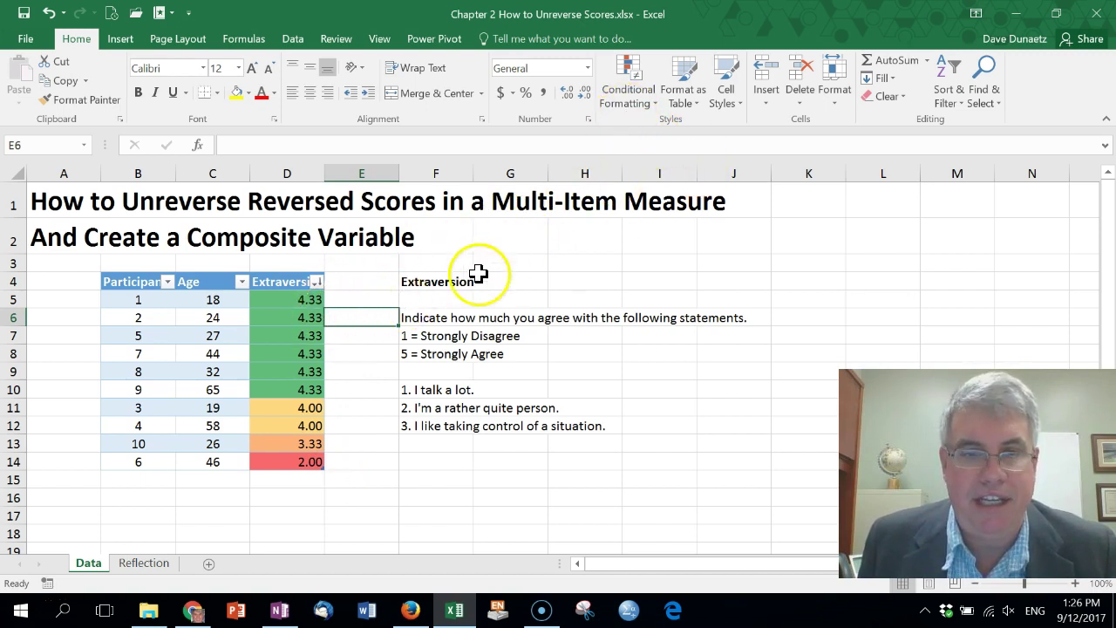
Step: Open the Reflection worksheet to view its text
{"action": "left_click", "coordinate": [371, 397]}
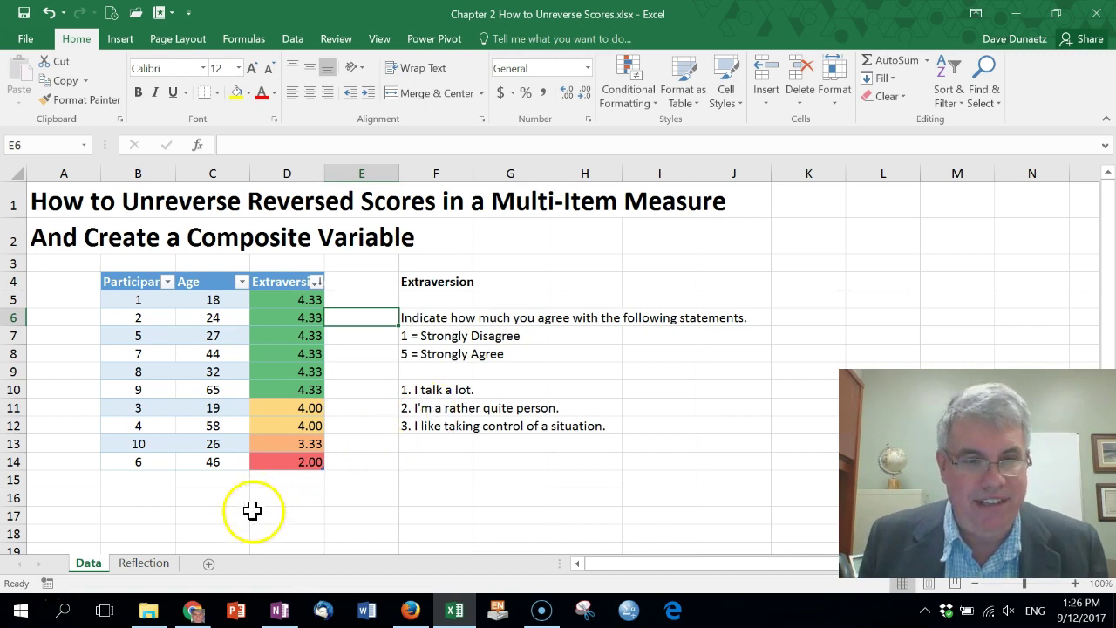
{"action": "left_click", "coordinate": [138, 563]}
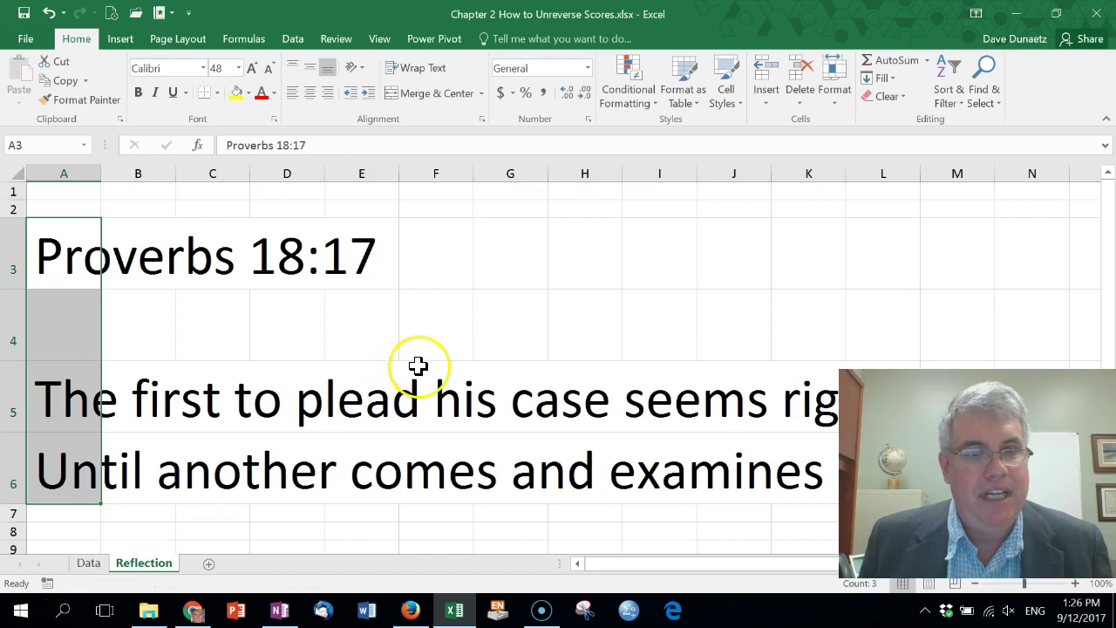